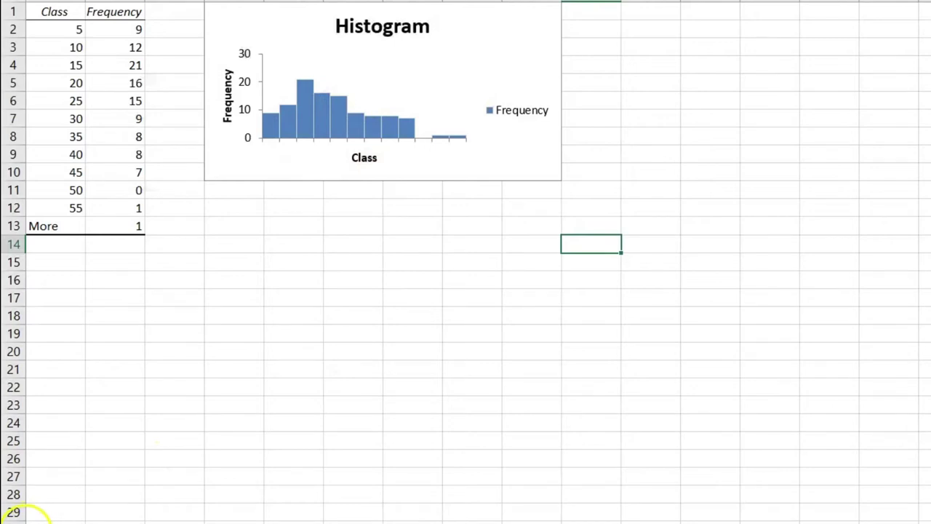
Step: Switch to the Descriptive Output sheet showing the Stress and Symptoms means over 107 cases
{"action": "left_click", "coordinate": [131, 518]}
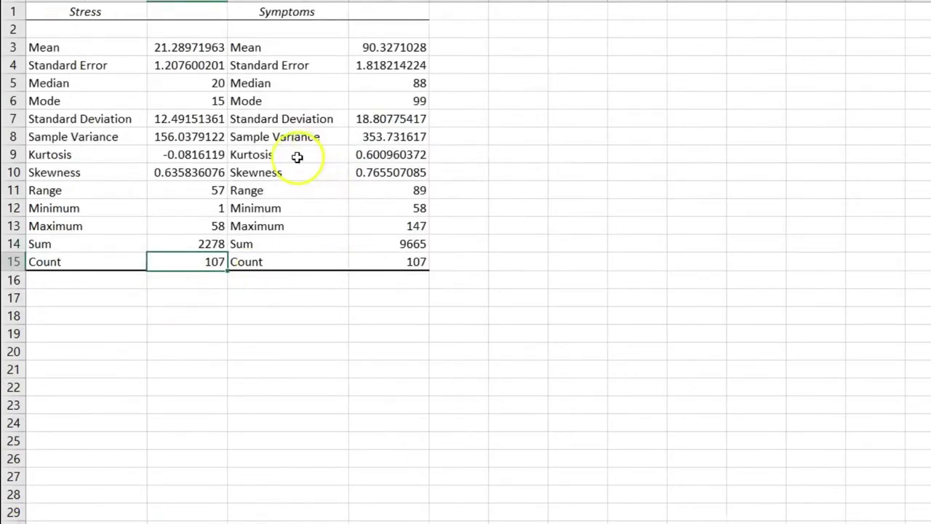
{"action": "left_click", "coordinate": [379, 153]}
{"action": "left_click_drag", "start_coordinate": [379, 154], "coordinate": [173, 165]}
{"action": "left_click", "coordinate": [94, 183]}
{"action": "left_click", "coordinate": [82, 153]}
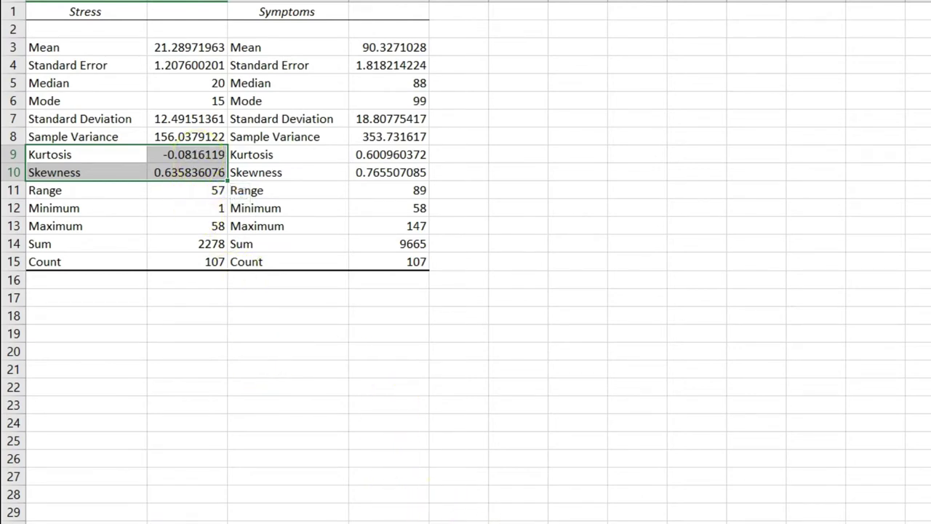
{"action": "left_click", "coordinate": [506, 521]}
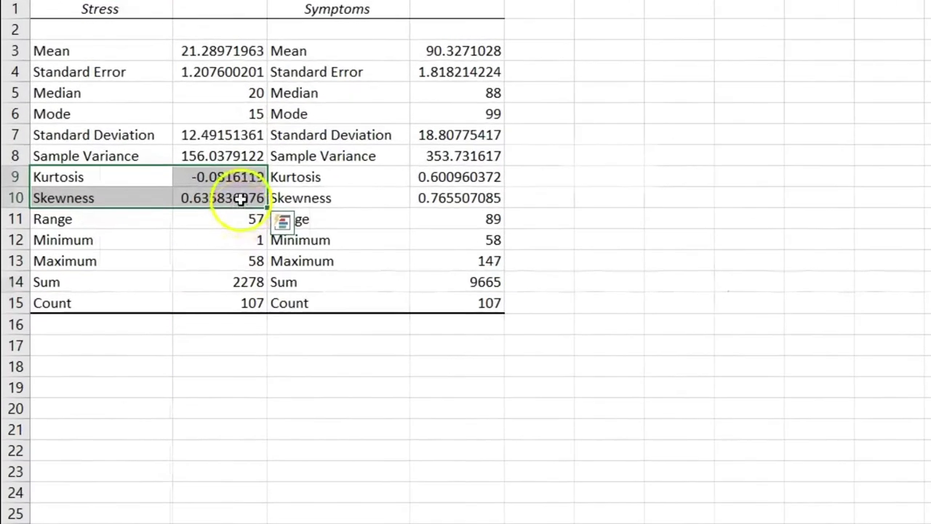
{"action": "left_click_drag", "start_coordinate": [240, 198], "coordinate": [139, 198]}
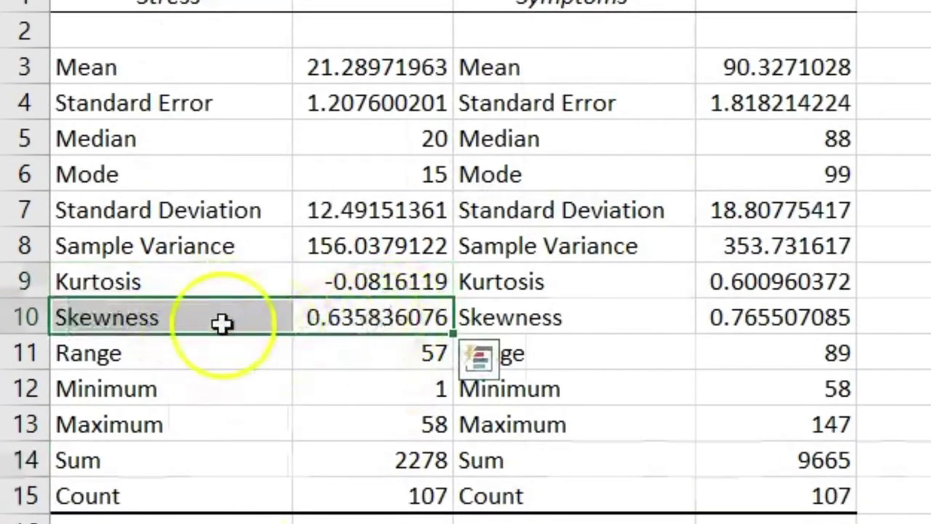
{"action": "key", "text": "Escape"}
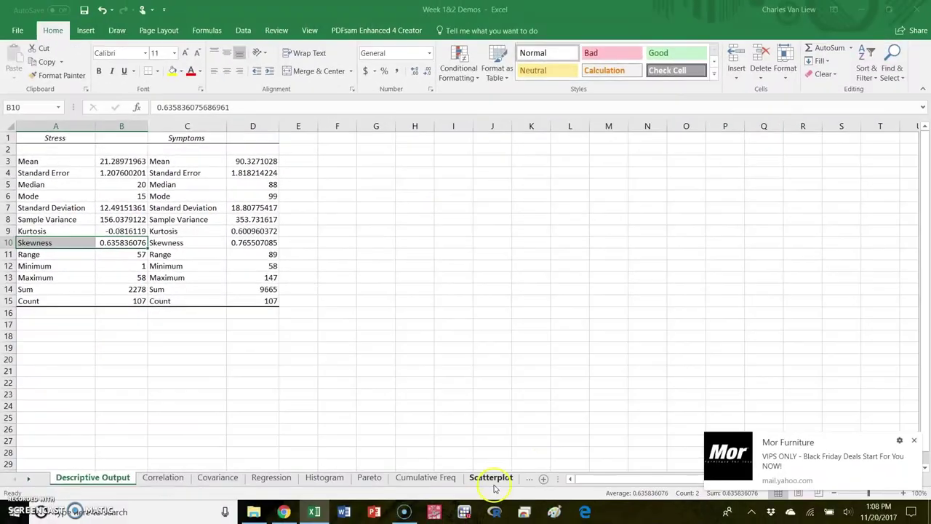
Step: Go from the Scatterplot sheet to the DATA SET sheet with the raw ID, Stress and Symptoms values
{"action": "left_click", "coordinate": [492, 480]}
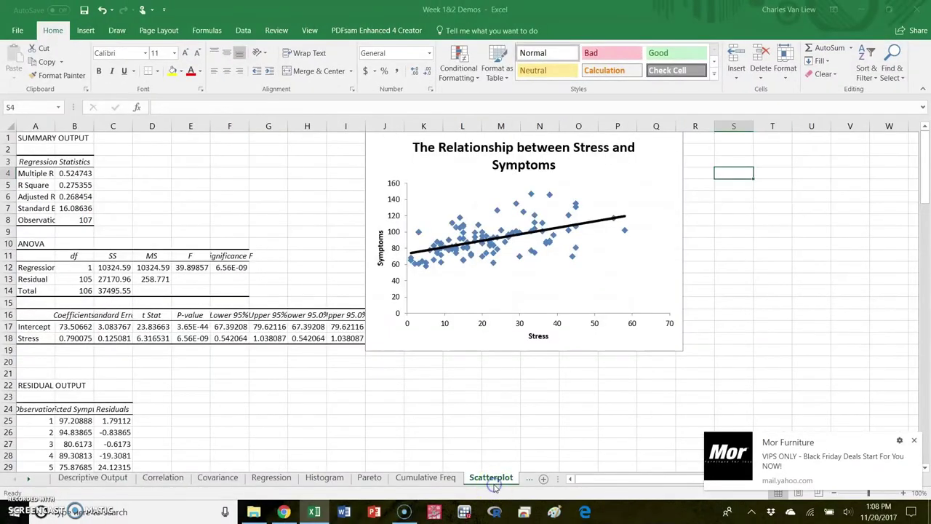
{"action": "left_click", "coordinate": [29, 479]}
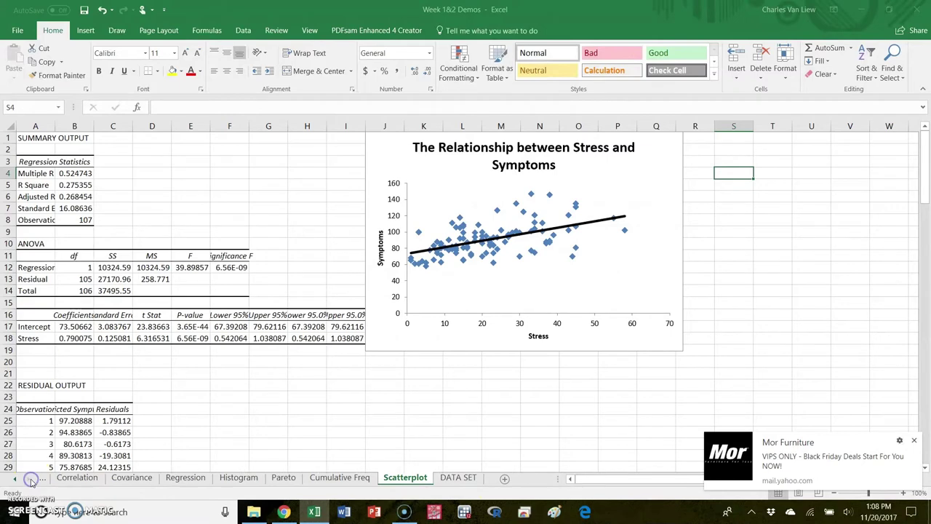
{"action": "left_click", "coordinate": [457, 479]}
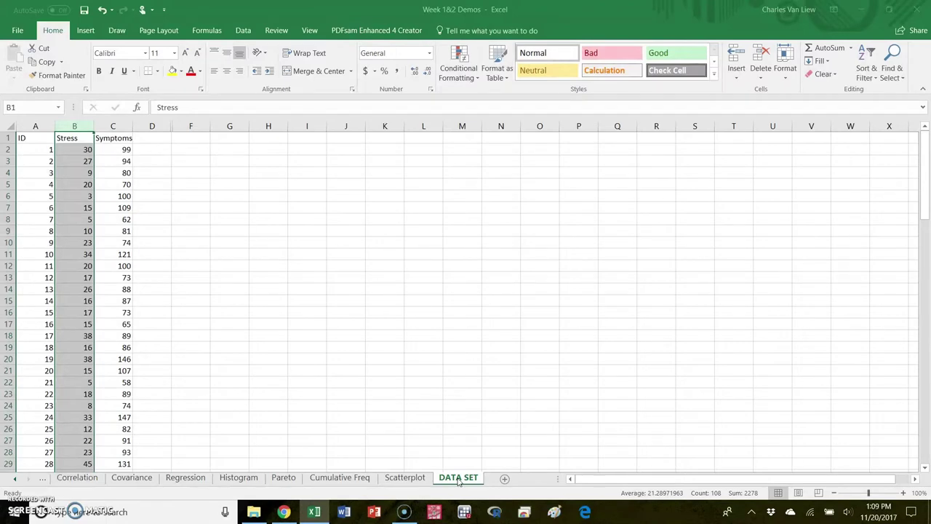
{"action": "left_click", "coordinate": [295, 311]}
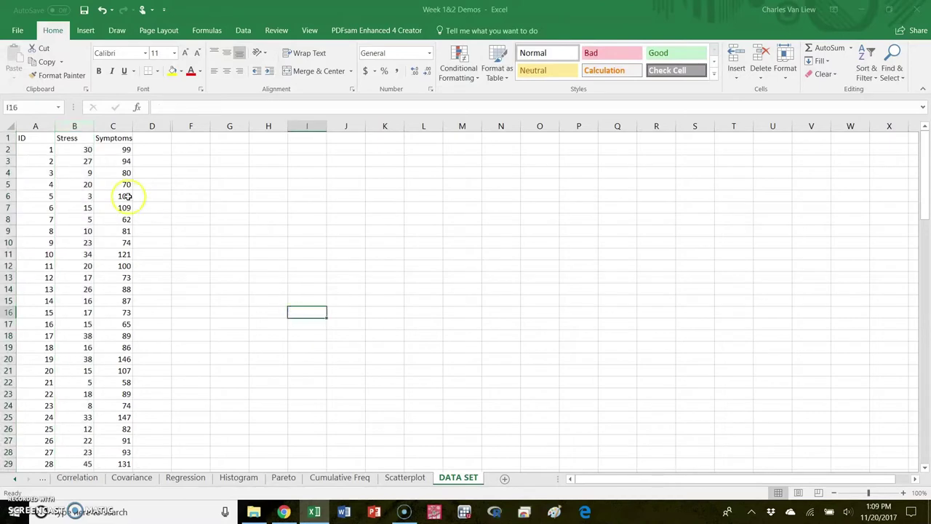
Step: Name the Stress range B2:B108 'stress' in the Name Box, leaving Symptoms unnamed
{"action": "left_click_drag", "start_coordinate": [83, 149], "coordinate": [89, 301]}
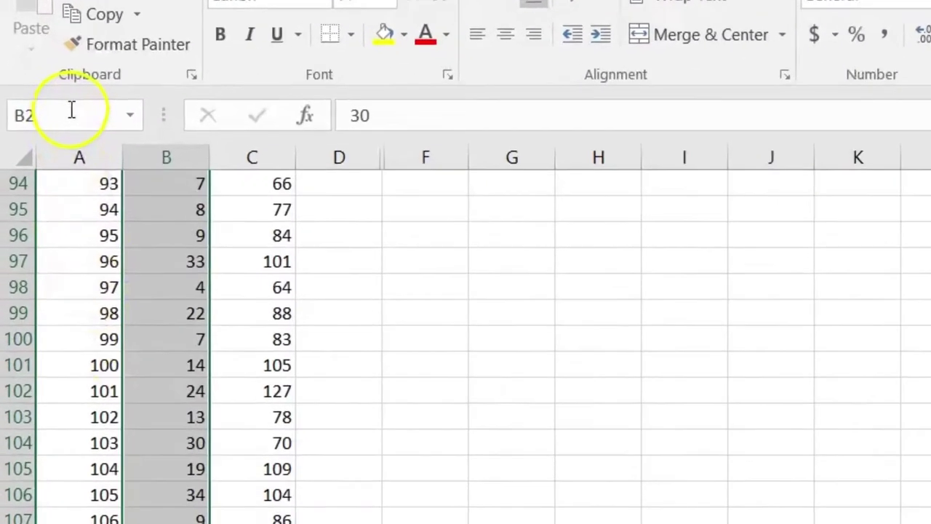
{"action": "left_click", "coordinate": [30, 107]}
{"action": "type", "text": "st"}
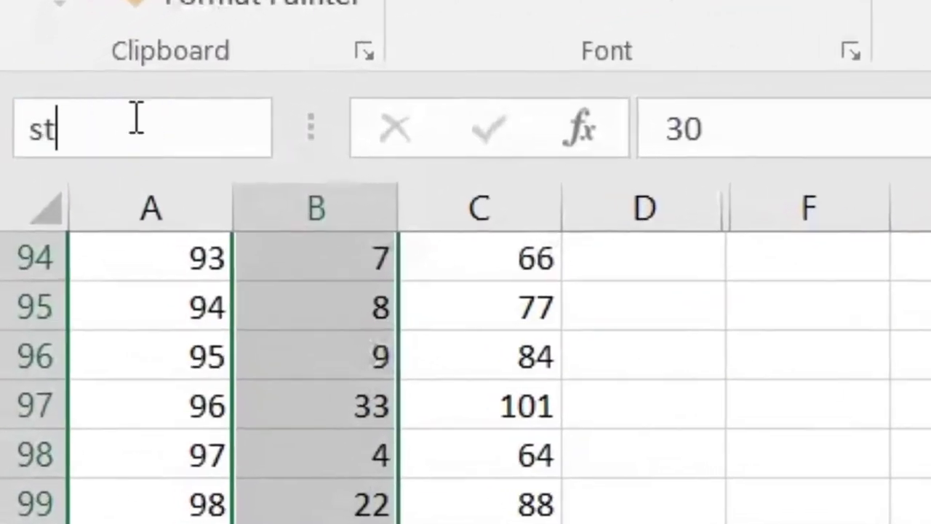
{"action": "type", "text": "ress"}
{"action": "key", "text": "Return"}
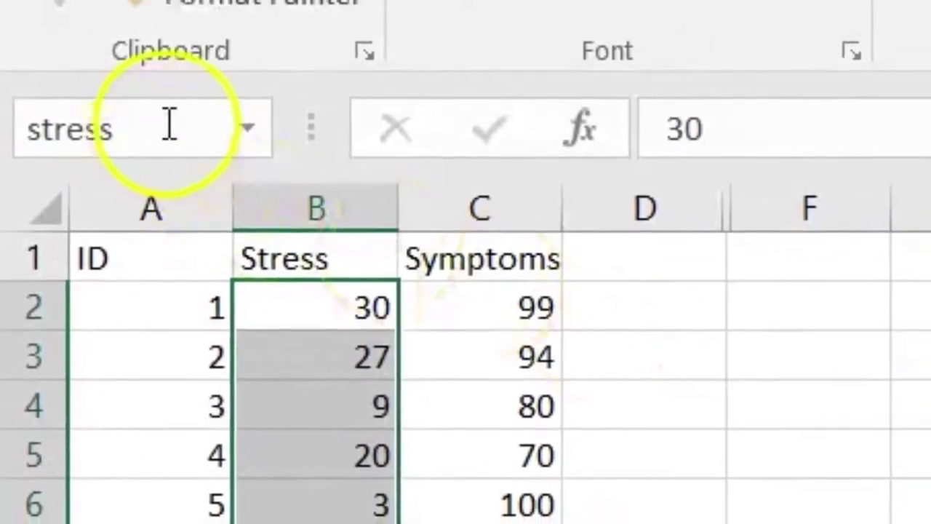
{"action": "left_click_drag", "start_coordinate": [420, 290], "coordinate": [433, 339]}
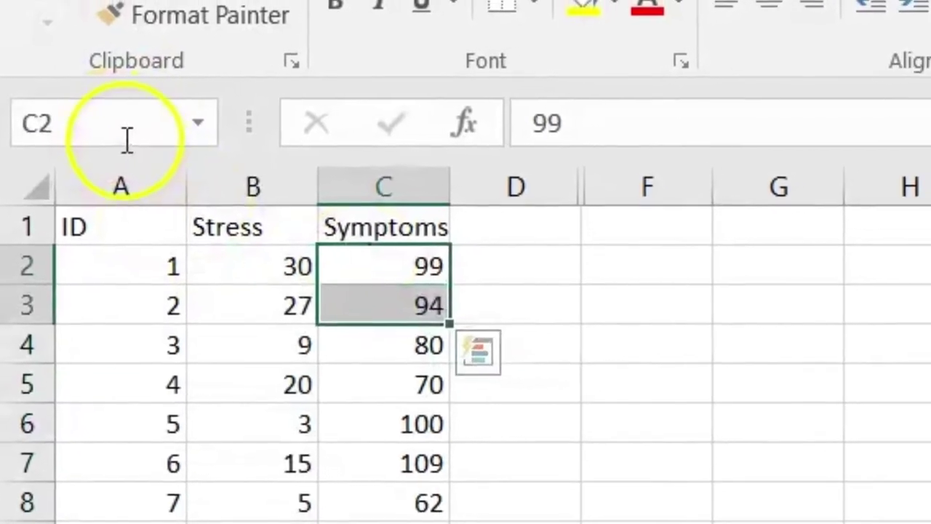
{"action": "left_click", "coordinate": [137, 138]}
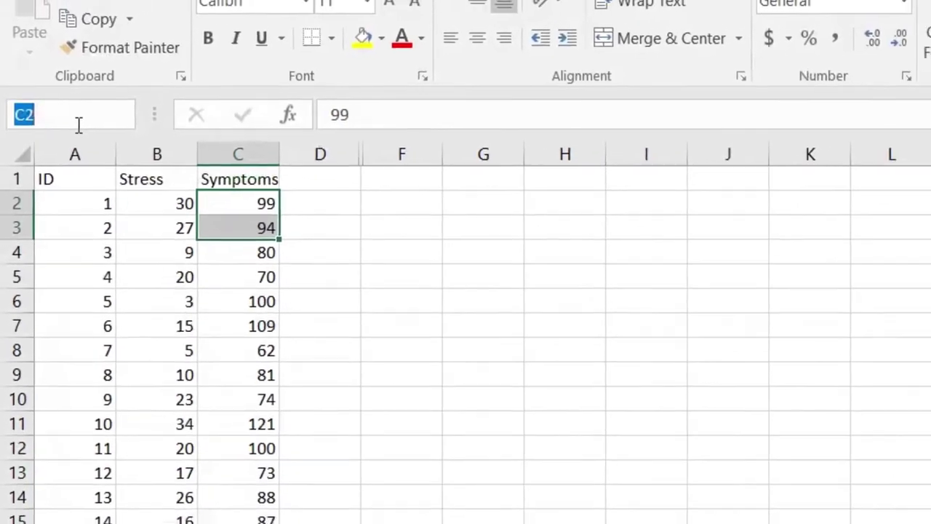
{"action": "left_click", "coordinate": [371, 215]}
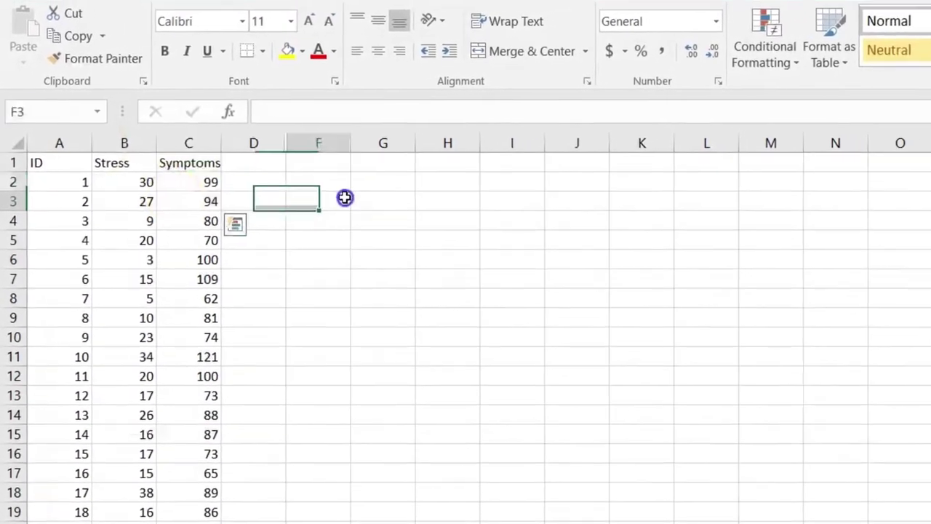
Step: Enter =AVERAGE(stress) in F1 (21.28972) and label it 'mean' in G1
{"action": "left_click", "coordinate": [280, 154]}
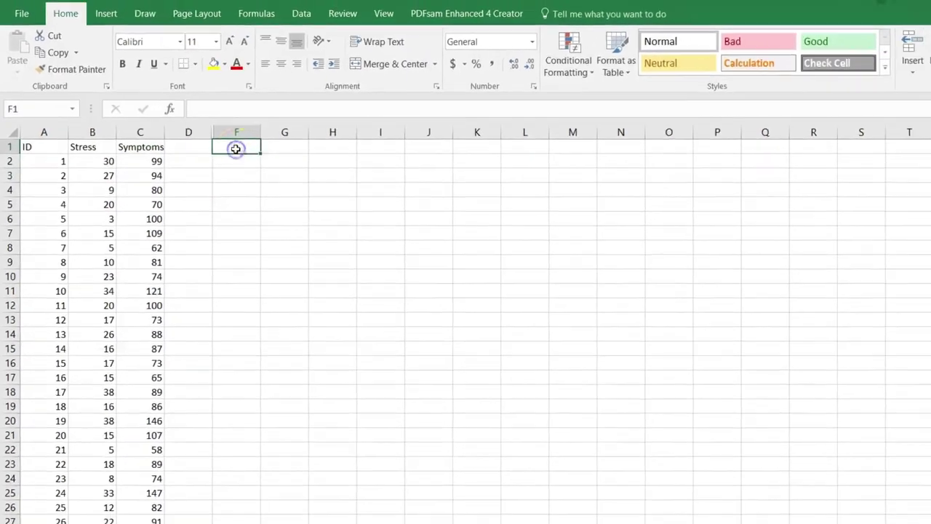
{"action": "type", "text": "=ave"}
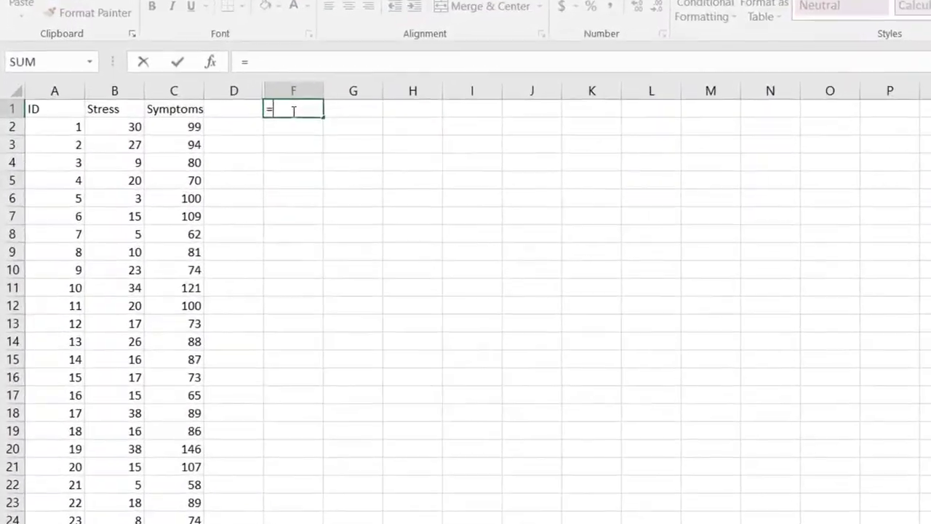
{"action": "type", "text": "rage(stress)"}
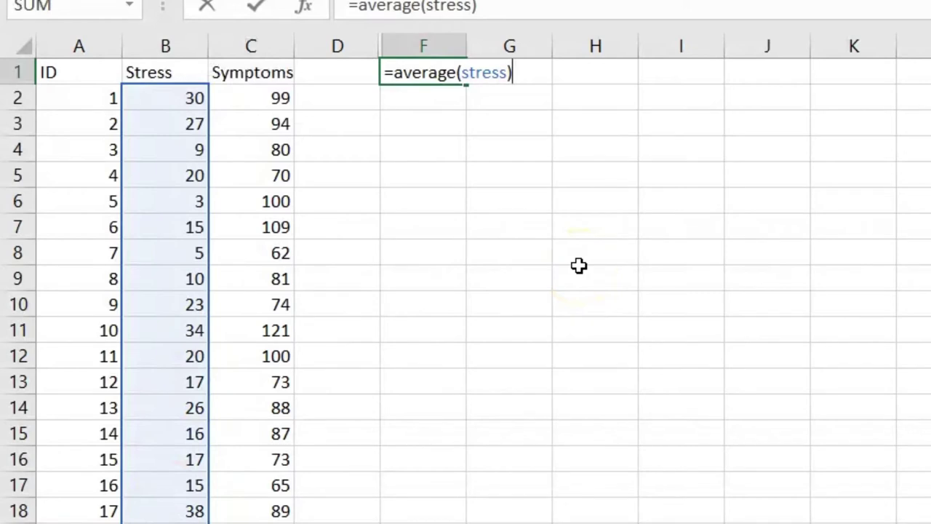
{"action": "key", "text": "Return"}
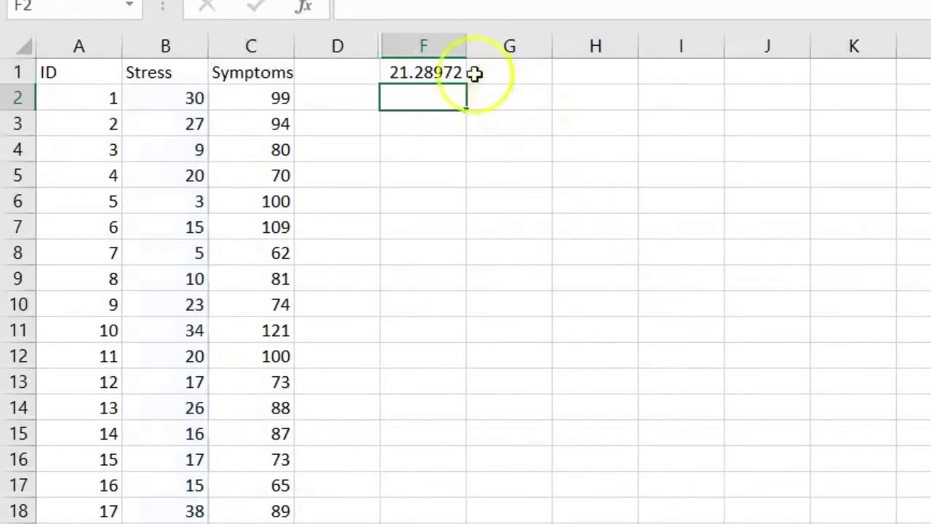
{"action": "left_click", "coordinate": [357, 68]}
{"action": "key", "text": "Right"}
{"action": "key", "text": "Right"}
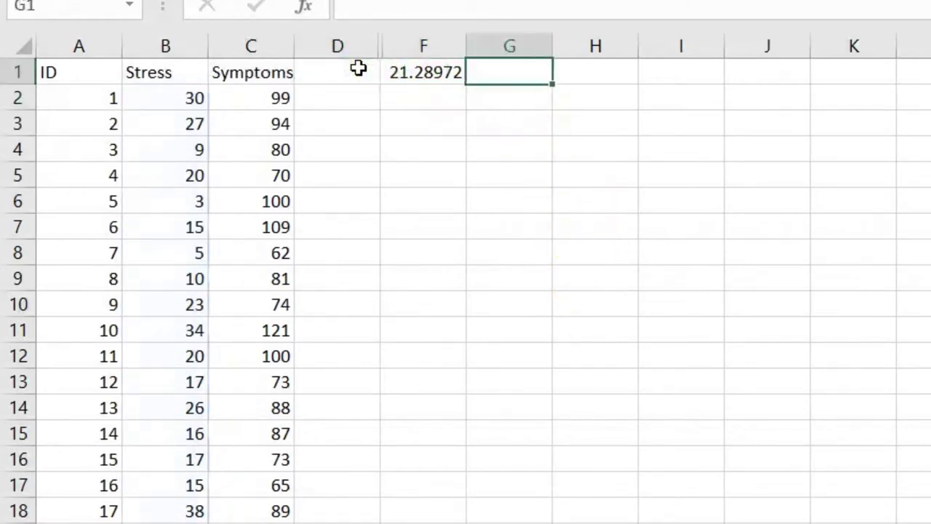
{"action": "type", "text": "mean"}
{"action": "key", "text": "Return"}
Step: Enter =STDEV(stress) in F2 and label it 'SD' in G2
{"action": "key", "text": "Left"}
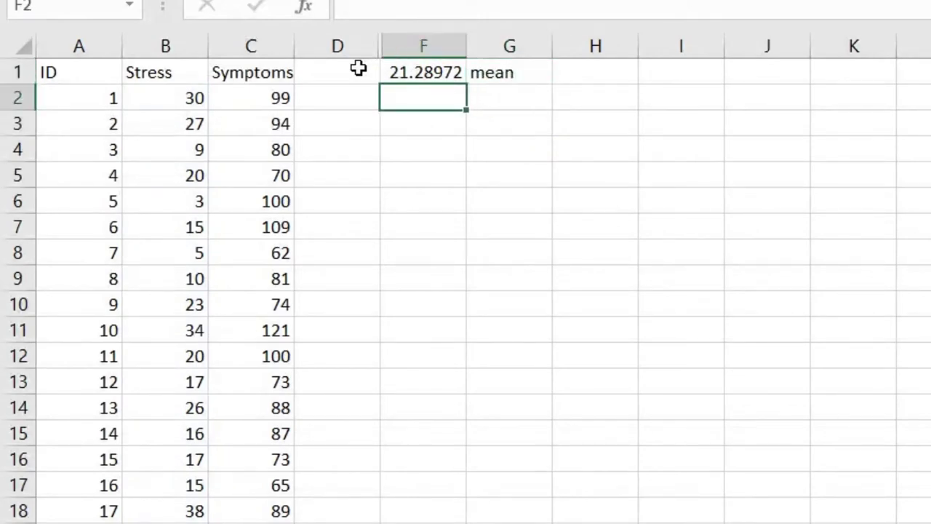
{"action": "type", "text": "stde"}
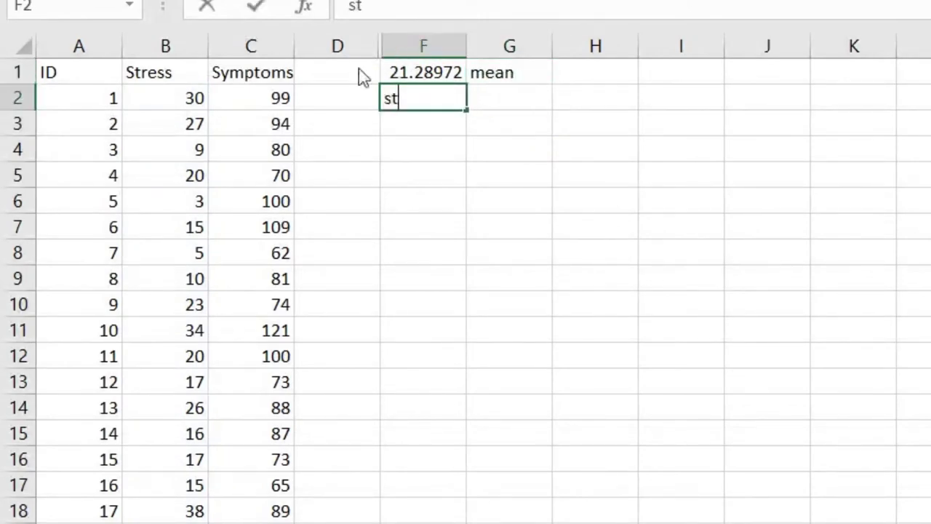
{"action": "key", "text": "BackSpace"}
{"action": "key", "text": "BackSpace"}
{"action": "key", "text": "BackSpace"}
{"action": "key", "text": "BackSpace"}
{"action": "type", "text": "=-st"}
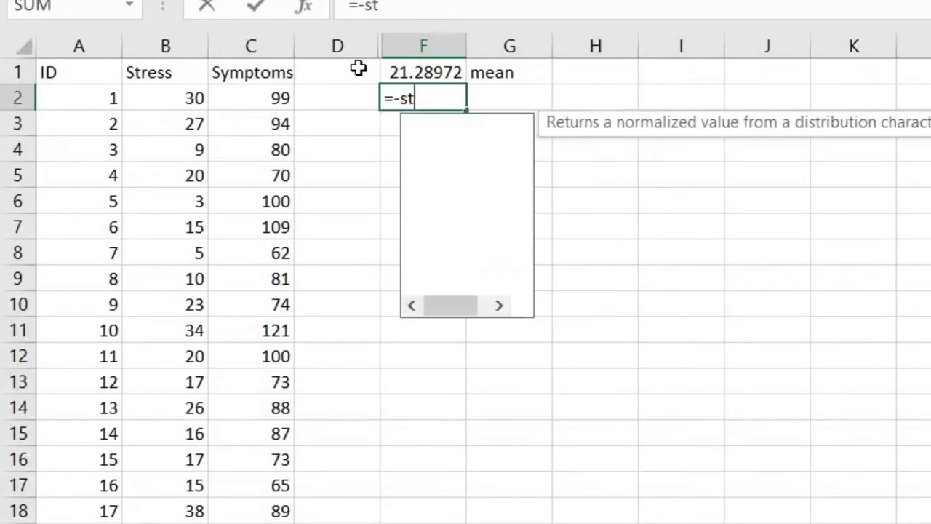
{"action": "key", "text": "BackSpace"}
{"action": "key", "text": "BackSpace"}
{"action": "key", "text": "BackSpace"}
{"action": "type", "text": "stdev(stress"}
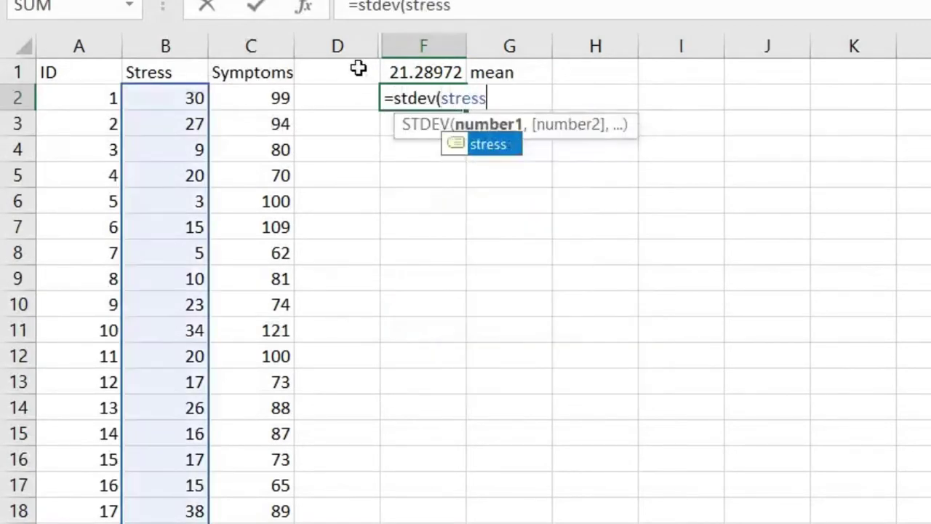
{"action": "key", "text": "Tab"}
{"action": "type", "text": "SD"}
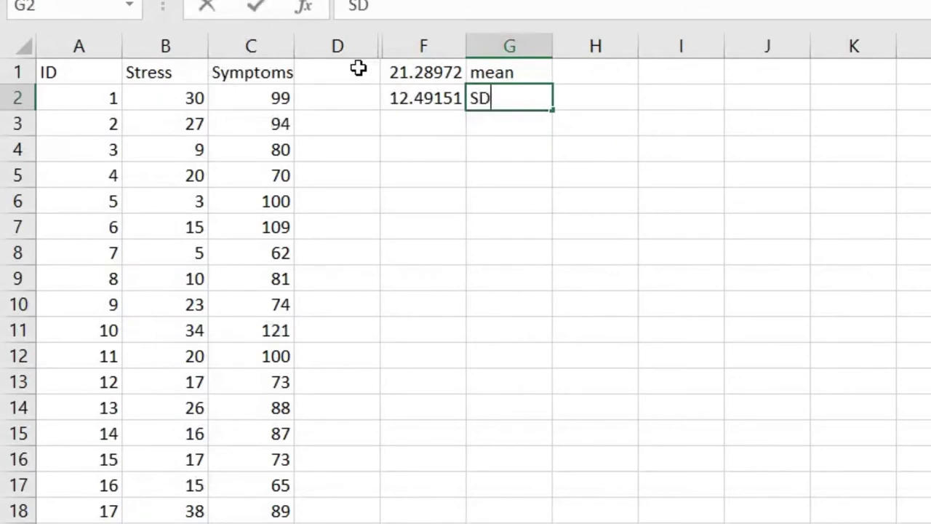
{"action": "key", "text": "Tab"}
{"action": "left_click", "coordinate": [421, 137]}
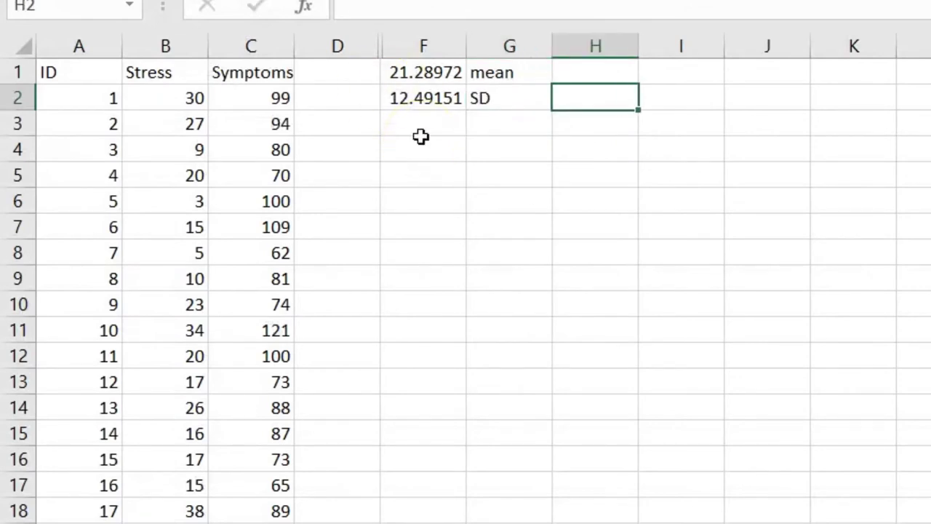
{"action": "double_click", "coordinate": [425, 98]}
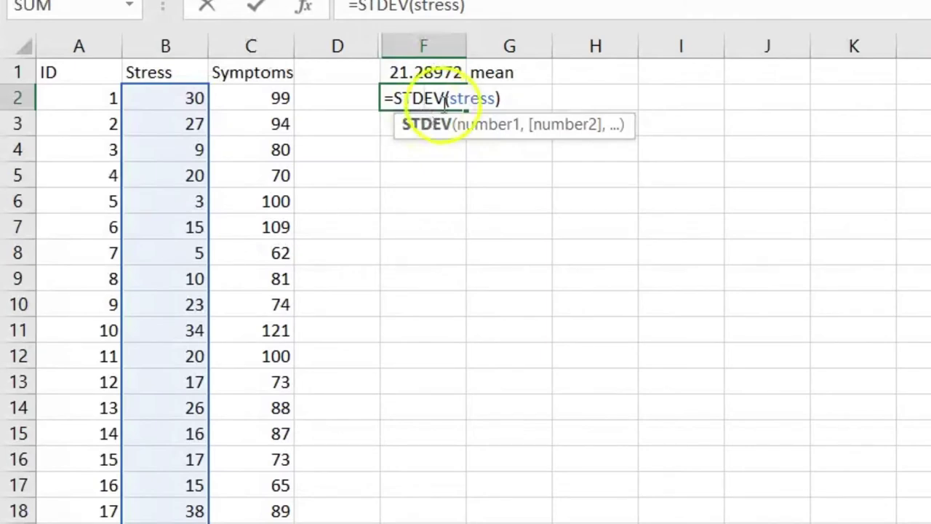
Step: Edit F2 back to =STDEV(stress), giving 12.49151, and check the F1 and F2 formulas
{"action": "type", "text": ".p"}
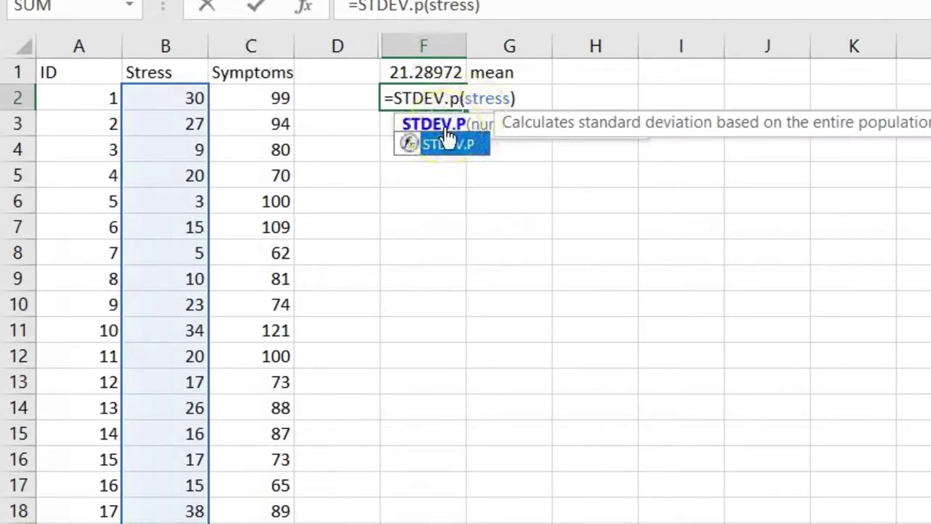
{"action": "key", "text": "BackSpace"}
{"action": "key", "text": "BackSpace"}
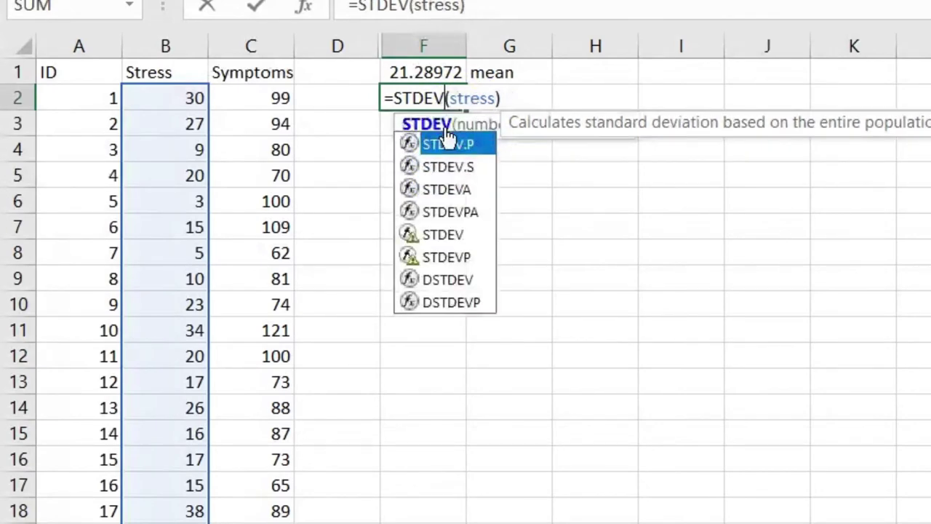
{"action": "type", "text": ".P"}
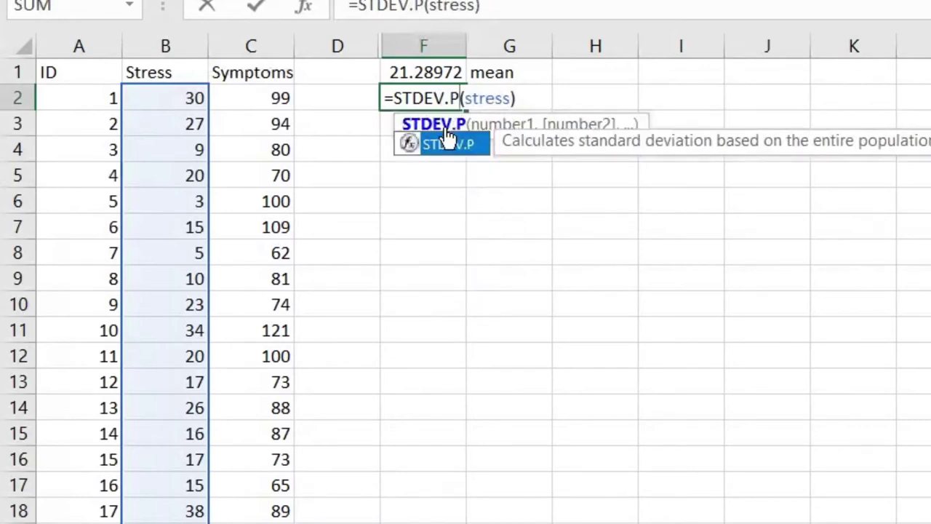
{"action": "key", "text": "BackSpace"}
{"action": "key", "text": "BackSpace"}
{"action": "key", "text": "Return"}
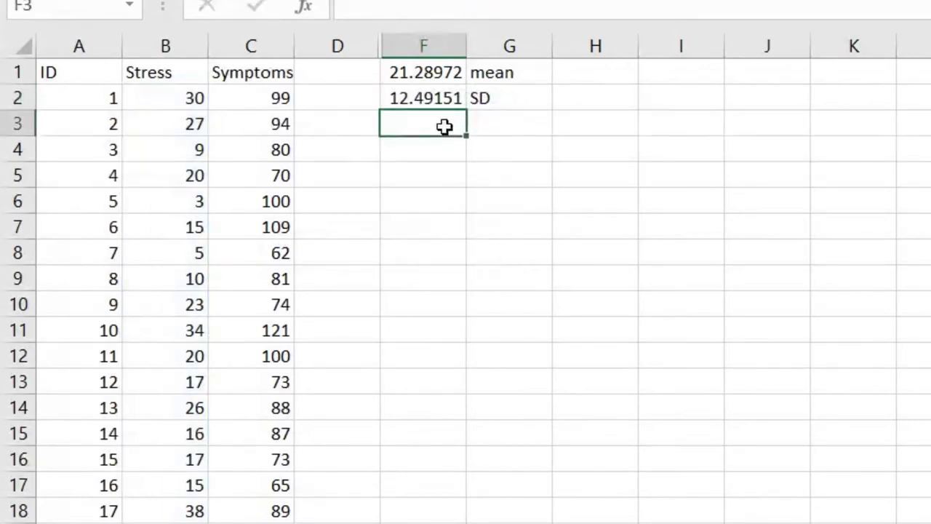
{"action": "left_click", "coordinate": [432, 77]}
{"action": "left_click", "coordinate": [435, 98]}
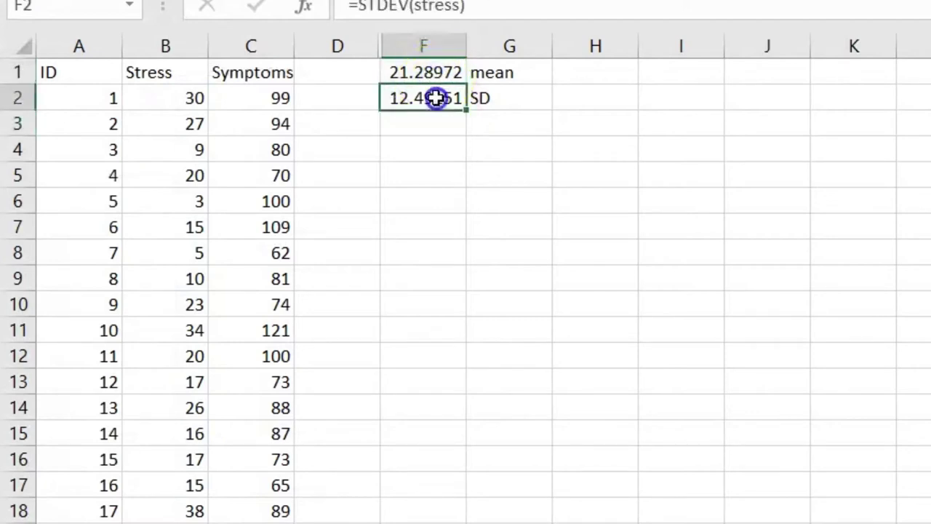
{"action": "left_click", "coordinate": [588, 75]}
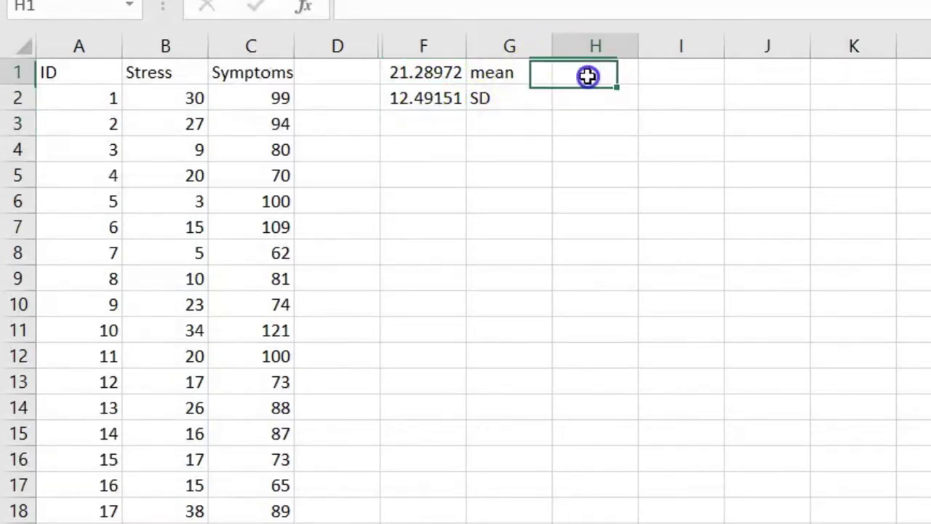
{"action": "left_click", "coordinate": [409, 153]}
Step: Enter =VAR(stress) in F3 (156.0379) and label it 'Var' in G3
{"action": "type", "text": "ND"}
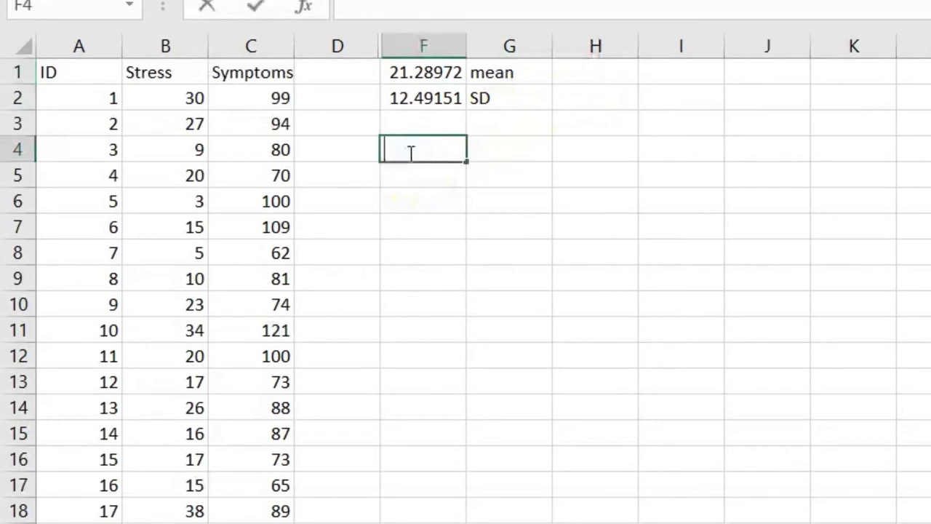
{"action": "key", "text": "BackSpace"}
{"action": "key", "text": "BackSpace"}
{"action": "key", "text": "Up"}
{"action": "type", "text": "="}
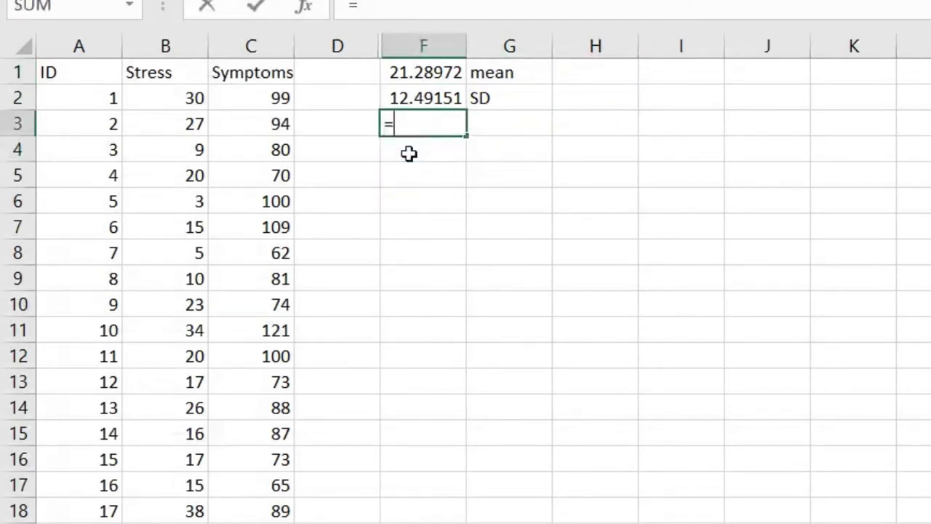
{"action": "type", "text": "variance("}
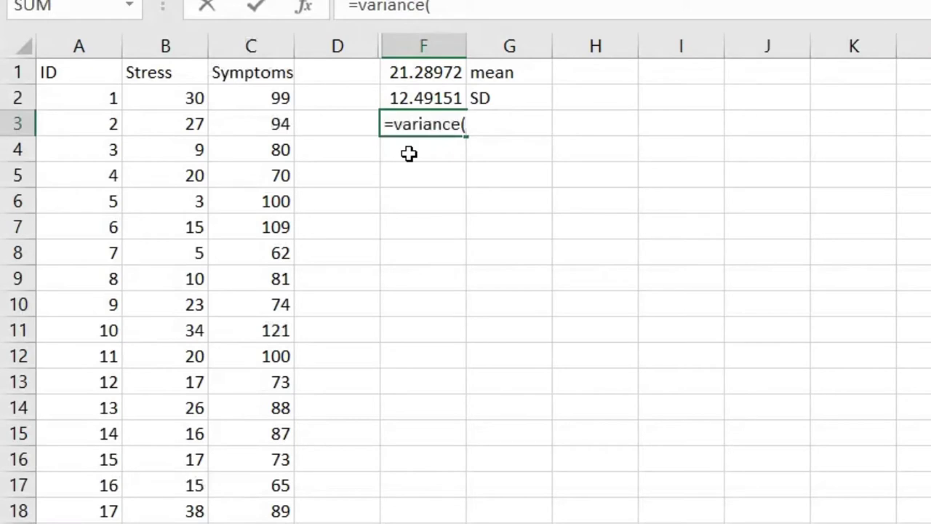
{"action": "type", "text": "stress)"}
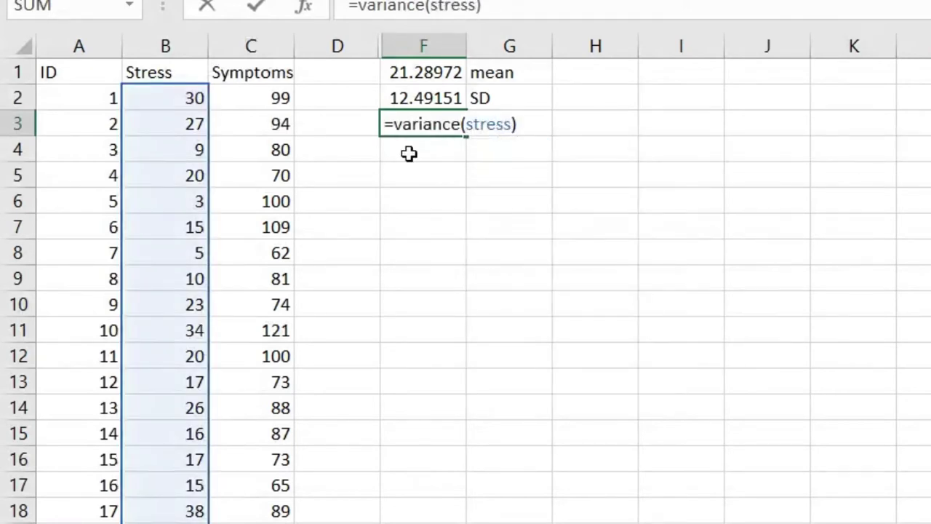
{"action": "left_click", "coordinate": [460, 124]}
{"action": "key", "text": "BackSpace"}
{"action": "key", "text": "BackSpace"}
{"action": "key", "text": "BackSpace"}
{"action": "key", "text": "BackSpace"}
{"action": "key", "text": "BackSpace"}
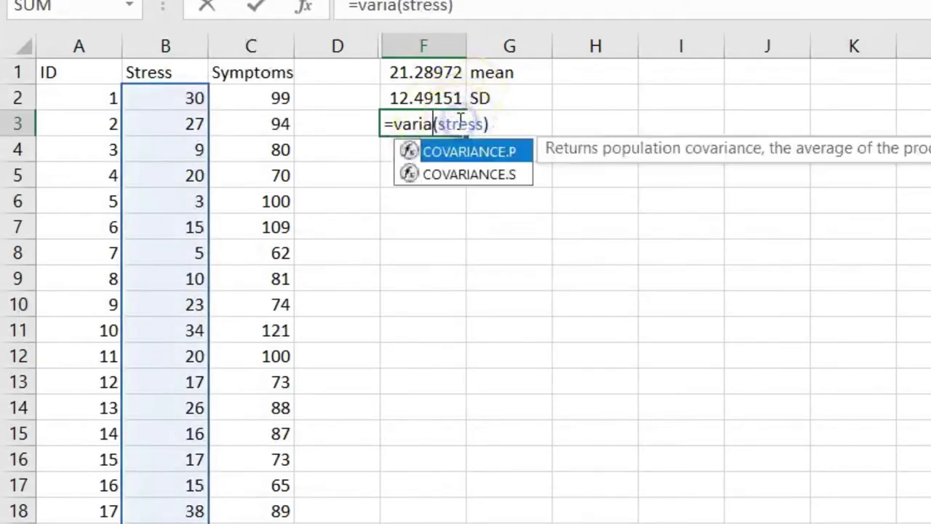
{"action": "key", "text": "Tab"}
{"action": "key", "text": "BackSpace"}
{"action": "type", "text": "s"}
{"action": "key", "text": "Return"}
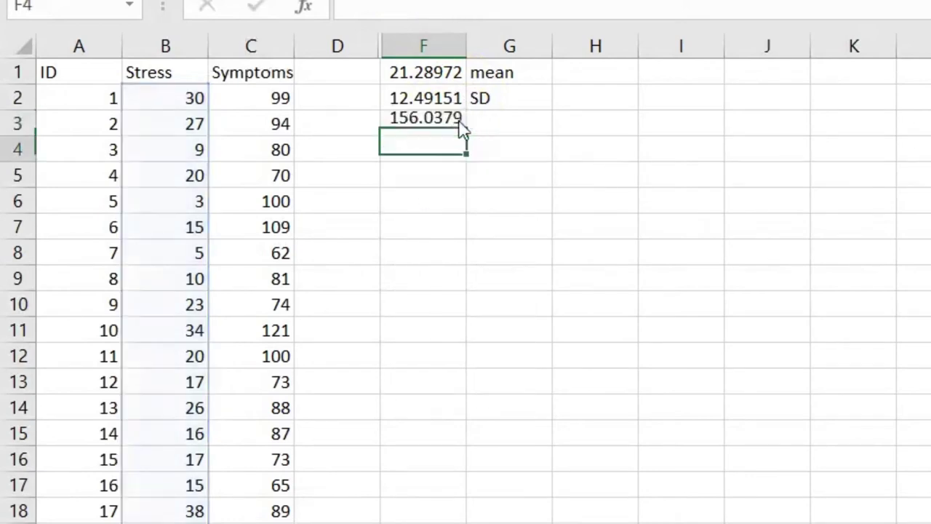
{"action": "left_click", "coordinate": [499, 131]}
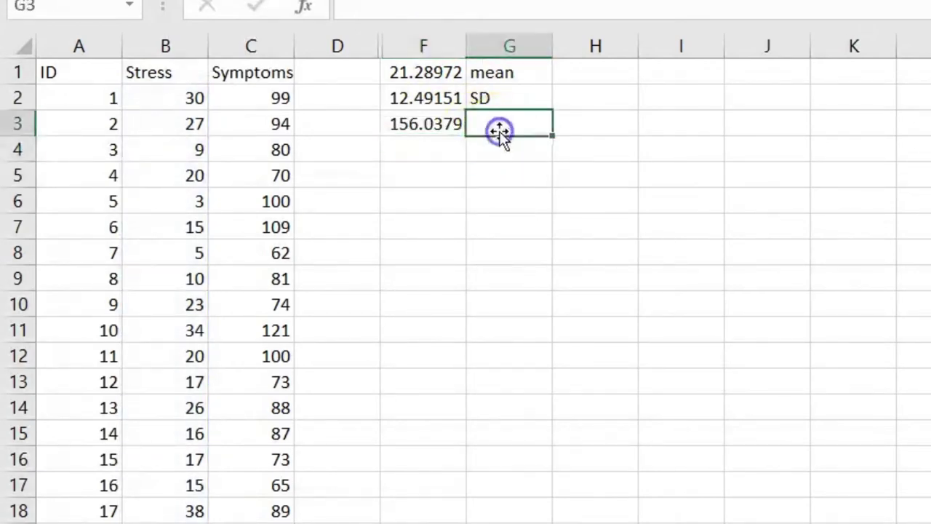
{"action": "type", "text": "V"}
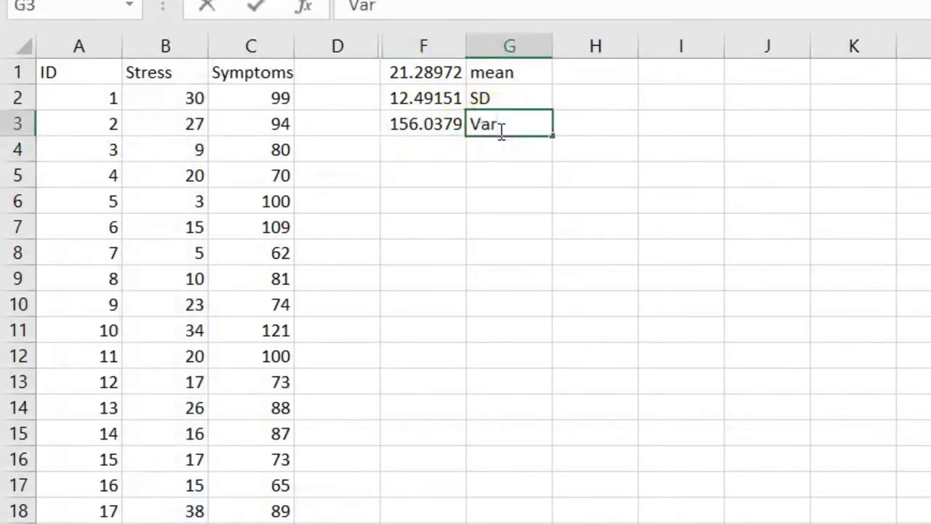
{"action": "type", "text": "ar"}
{"action": "key", "text": "Return"}
Step: Check the variance with =F2^2 in F4, then clear it and re-confirm F3
{"action": "key", "text": "Left"}
{"action": "type", "text": "="}
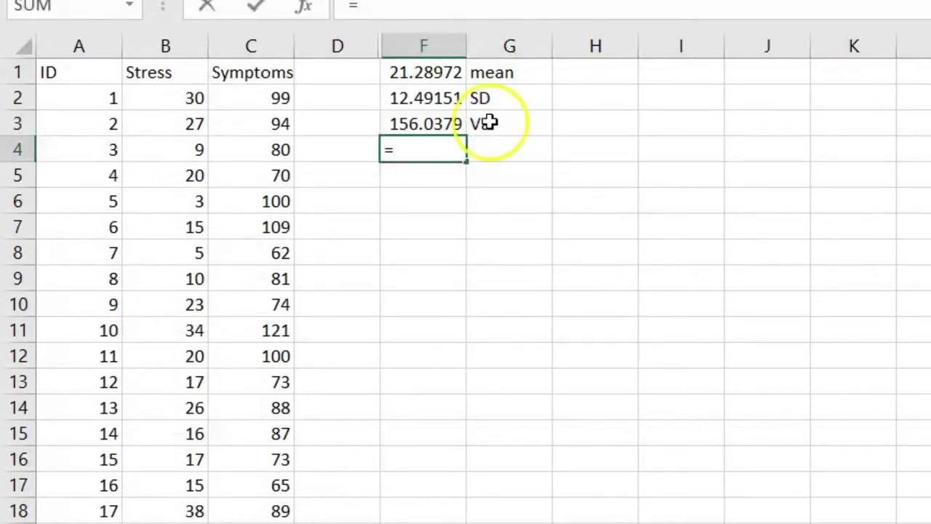
{"action": "left_click", "coordinate": [442, 95]}
{"action": "type", "text": "^2"}
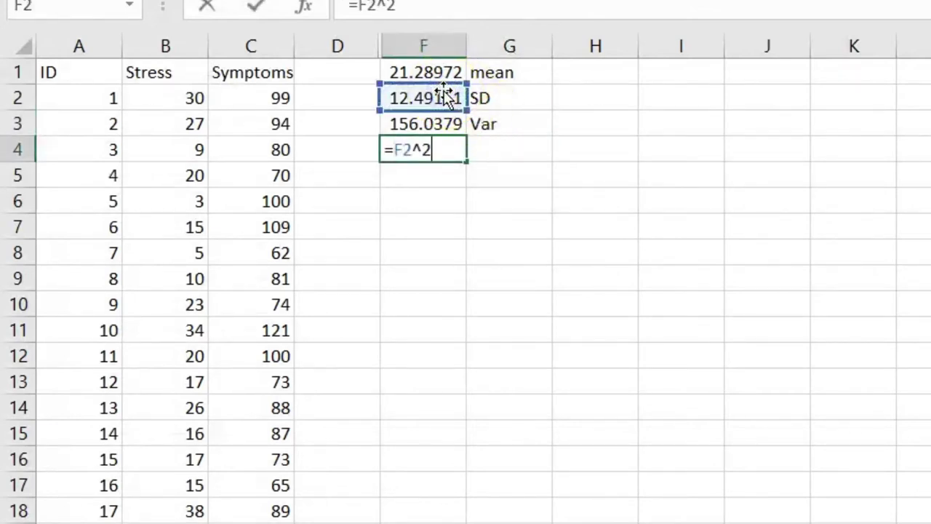
{"action": "key", "text": "Tab"}
{"action": "mouse_move", "coordinate": [442, 145]}
{"action": "left_mouse_down"}
{"action": "mouse_move", "coordinate": [442, 124]}
{"action": "mouse_move", "coordinate": [445, 148]}
{"action": "left_mouse_up"}
{"action": "key", "text": "Delete"}
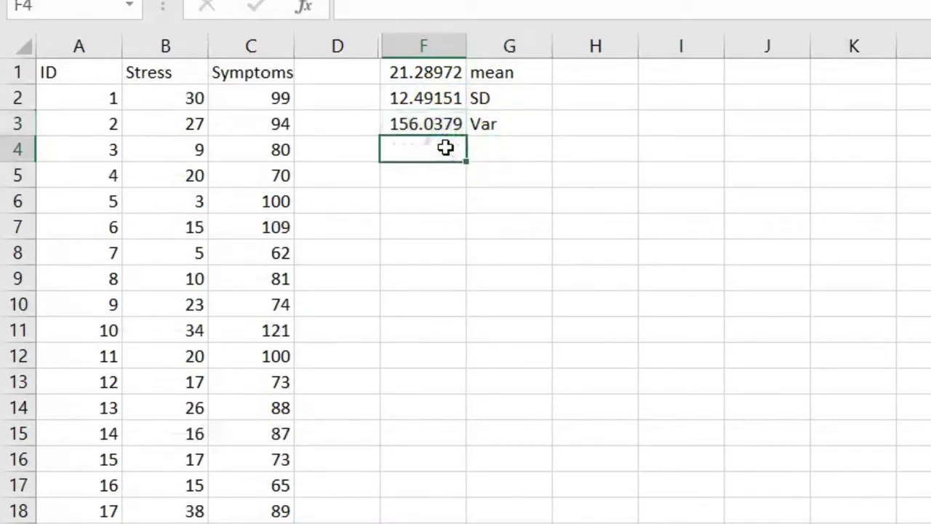
{"action": "double_click", "coordinate": [437, 125]}
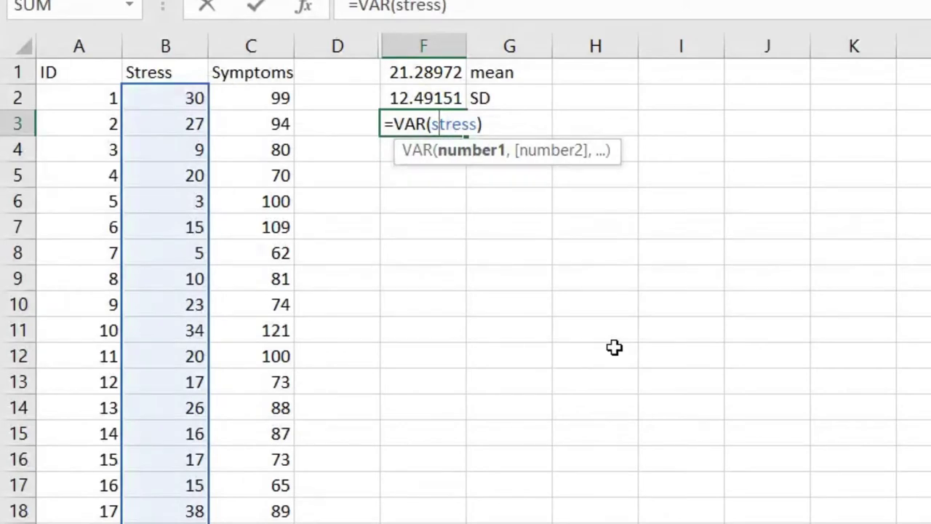
{"action": "key", "text": "Return"}
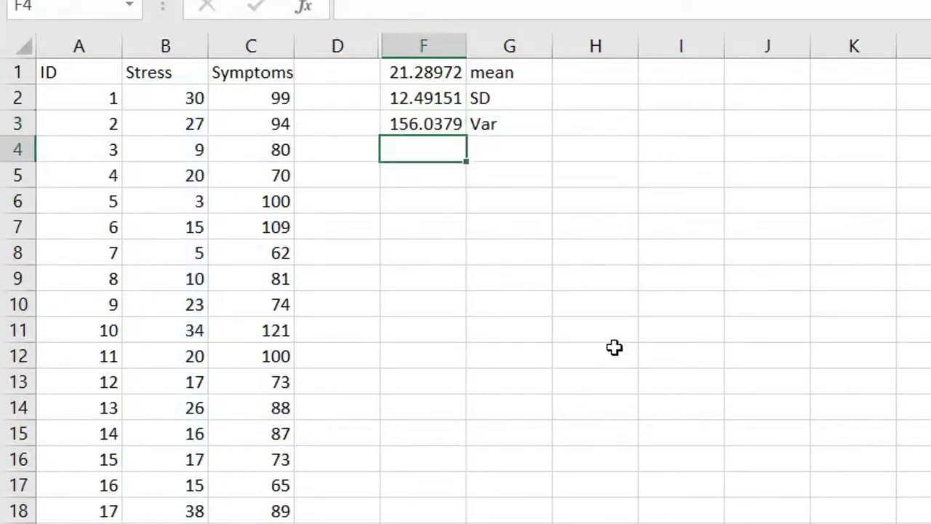
Step: Type the note 'ND(21.29, 156.04)' into F5 below the variance
{"action": "key", "text": "Down"}
{"action": "type", "text": "ND"}
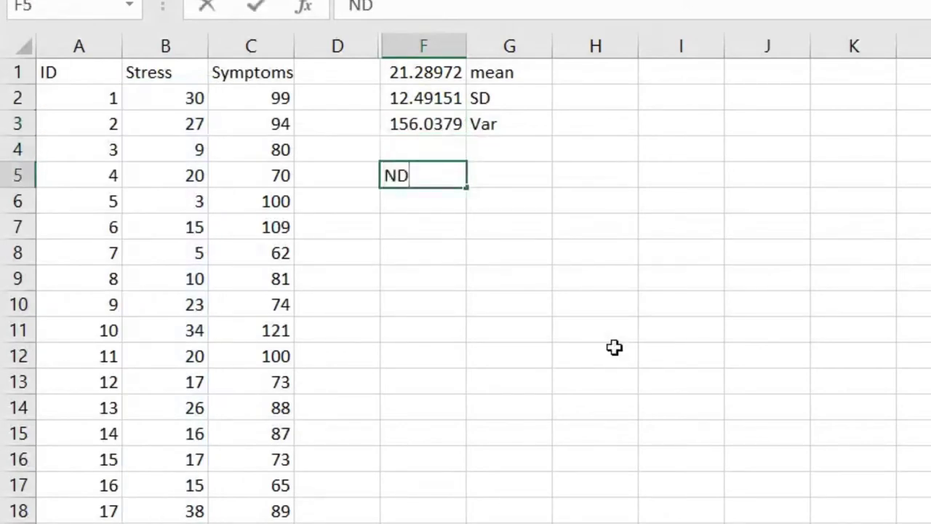
{"action": "type", "text": "(21."}
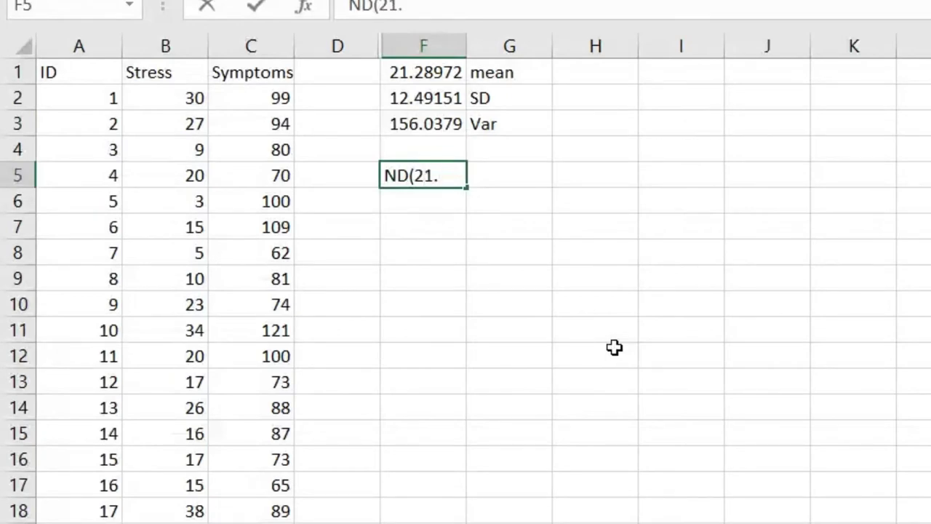
{"action": "type", "text": "29,"}
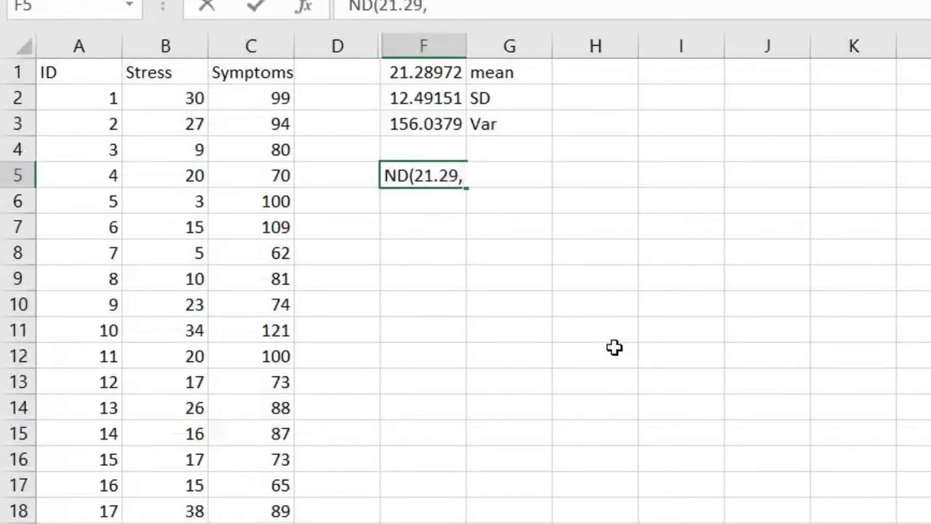
{"action": "type", "text": " 156.04"}
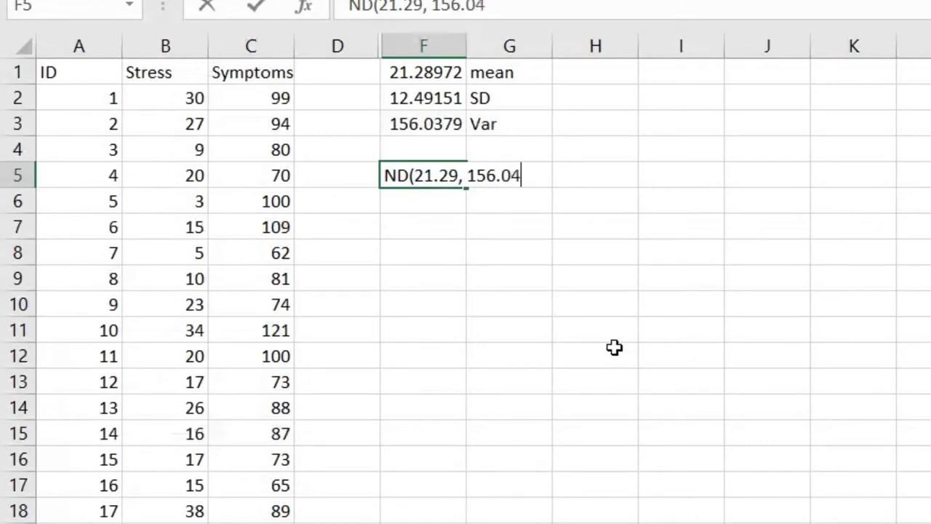
{"action": "type", "text": ")"}
{"action": "key", "text": "Tab"}
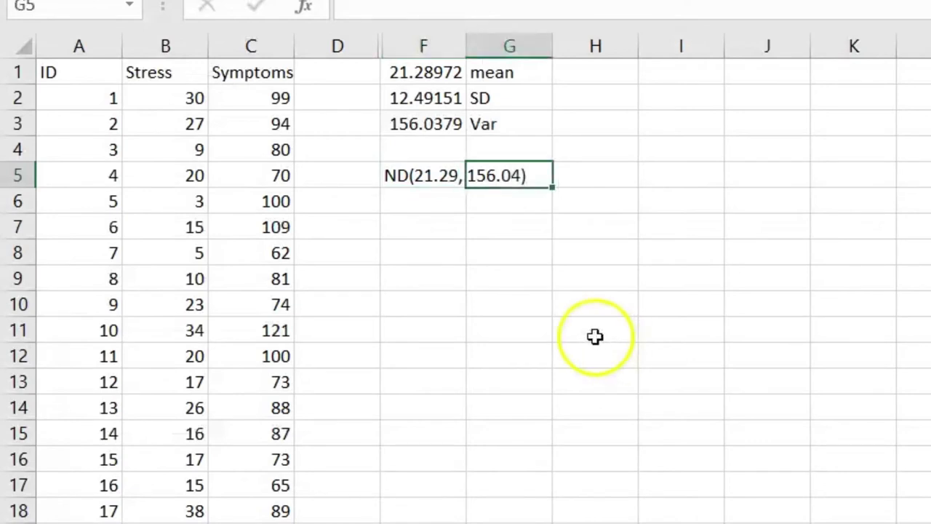
{"action": "left_click", "coordinate": [519, 367]}
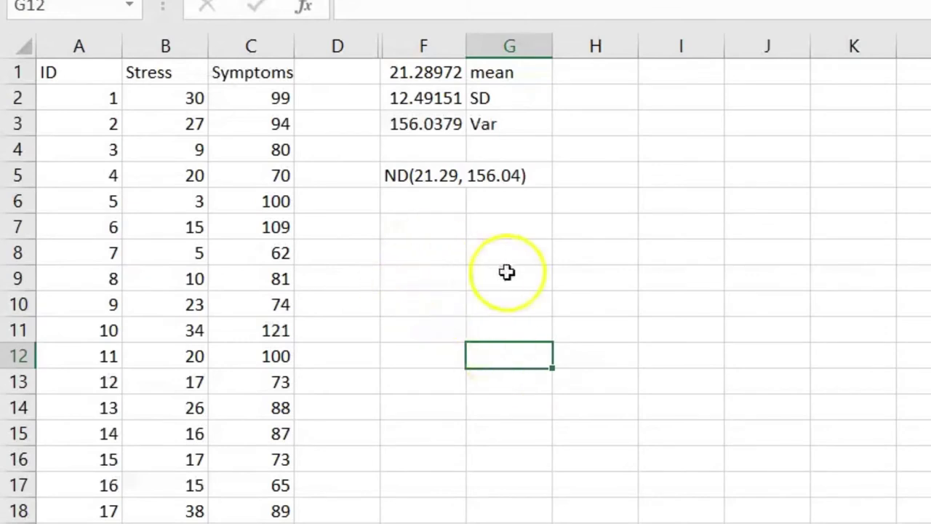
{"action": "left_click", "coordinate": [418, 226]}
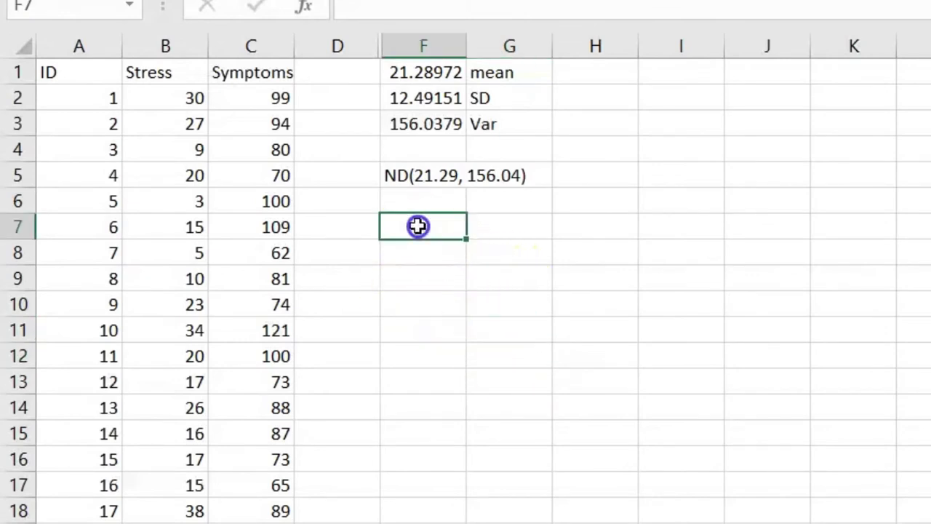
{"action": "type", "text": "ND"}
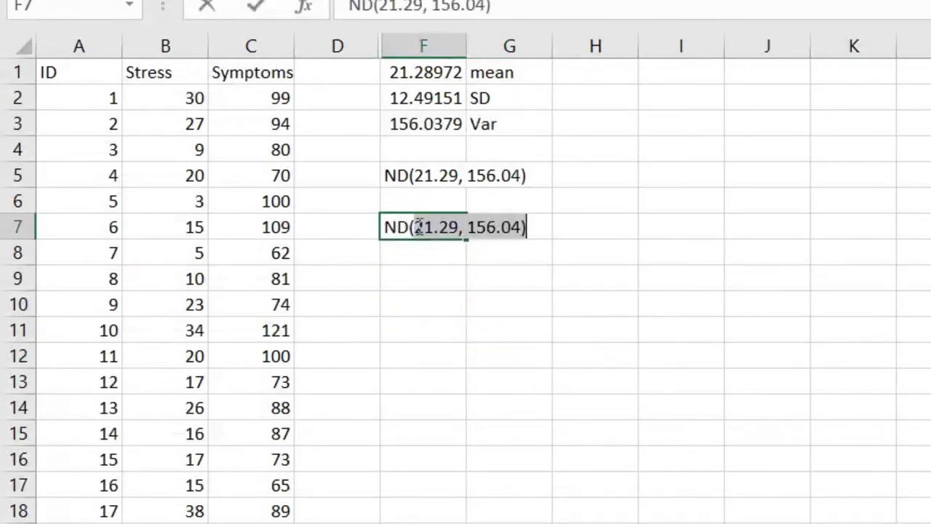
{"action": "type", "text": "(0, 1)"}
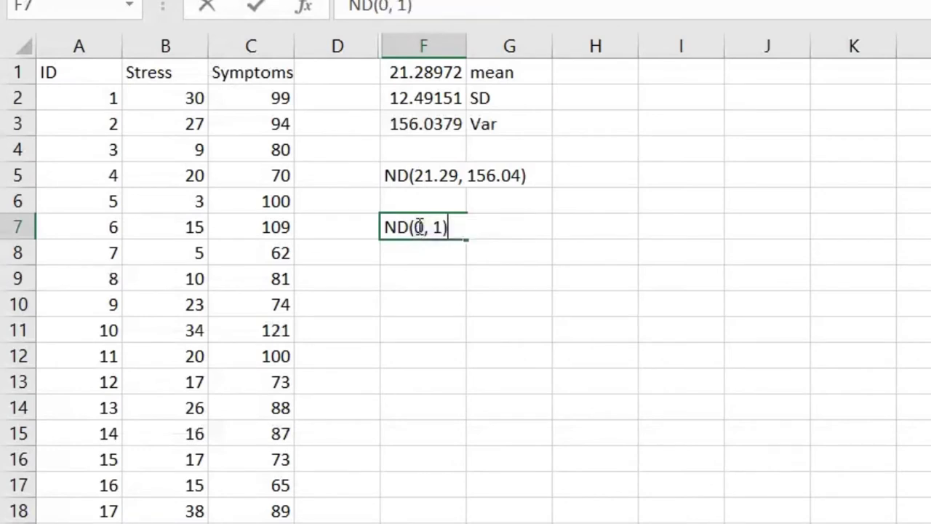
{"action": "key", "text": "Tab"}
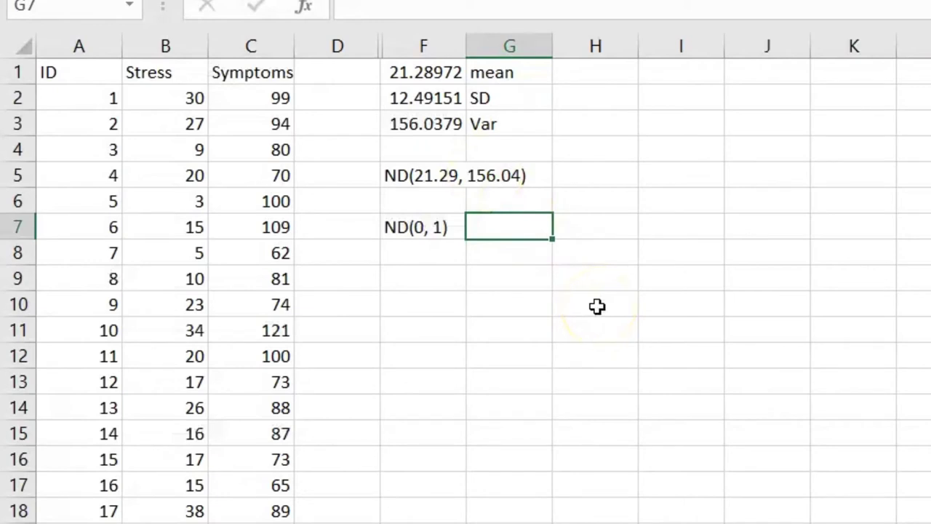
{"action": "left_click", "coordinate": [420, 171]}
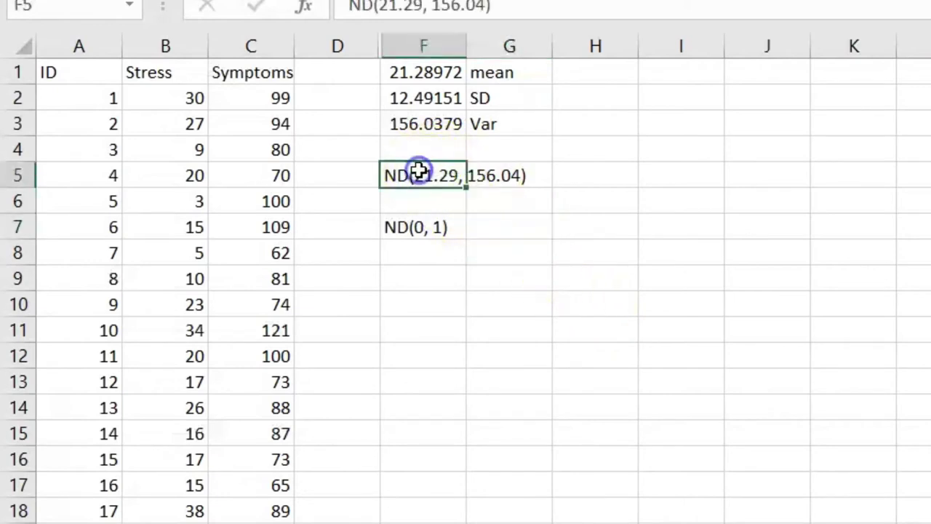
{"action": "left_click", "coordinate": [434, 6]}
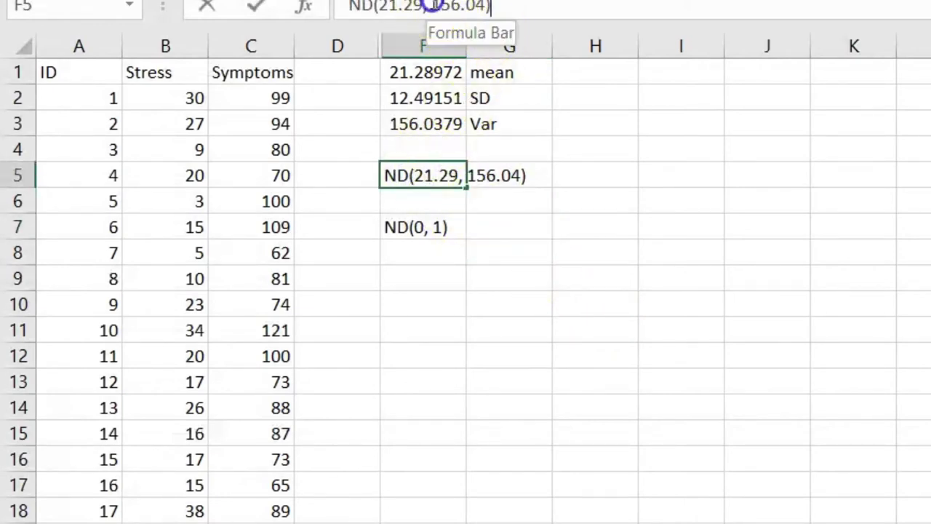
{"action": "left_click_drag", "start_coordinate": [432, 6], "coordinate": [486, 8]}
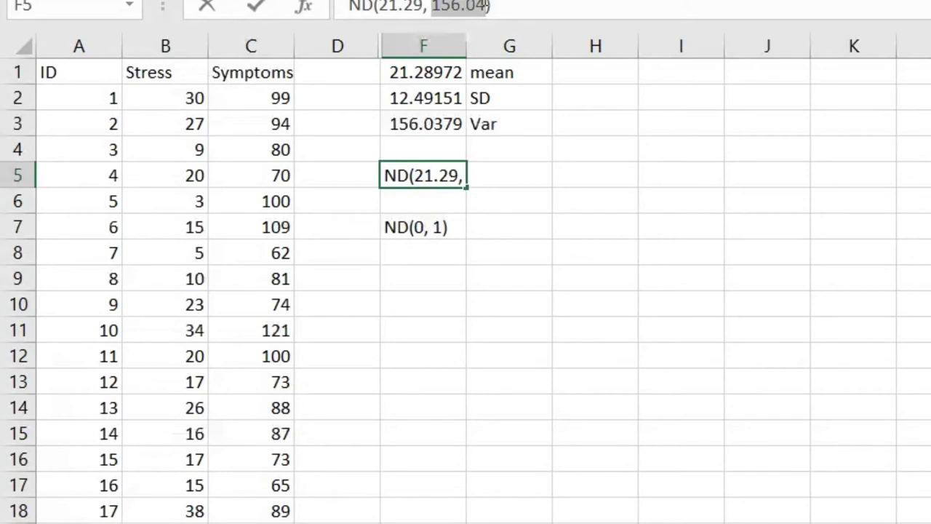
{"action": "left_click", "coordinate": [485, 8]}
{"action": "key", "text": "Return"}
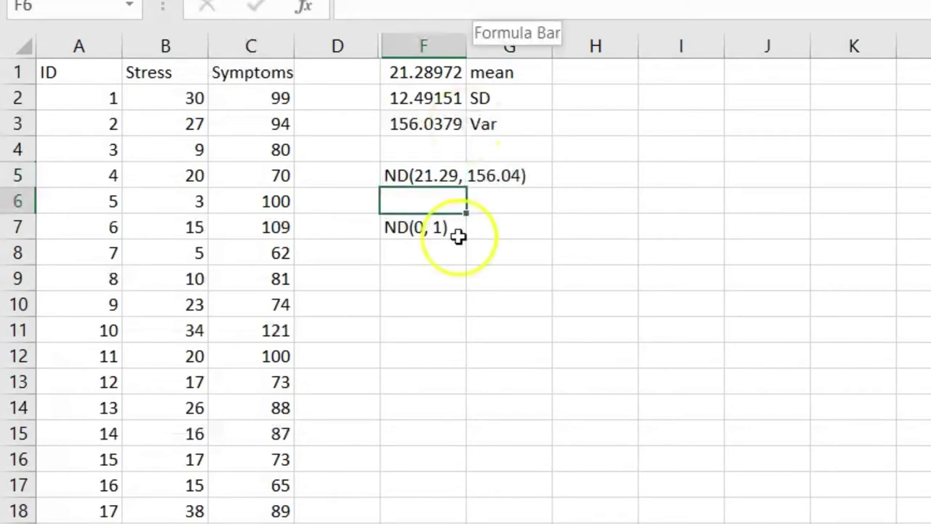
{"action": "left_click", "coordinate": [447, 69]}
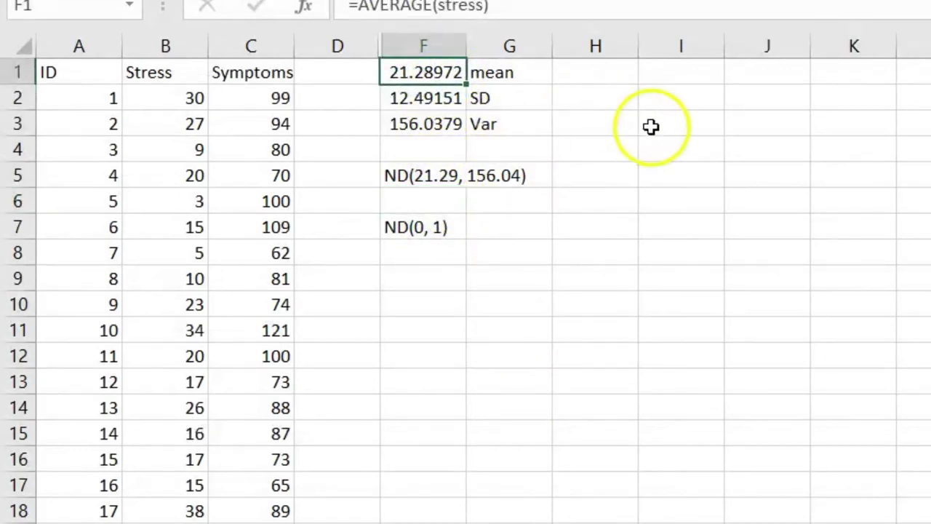
{"action": "left_click", "coordinate": [432, 99]}
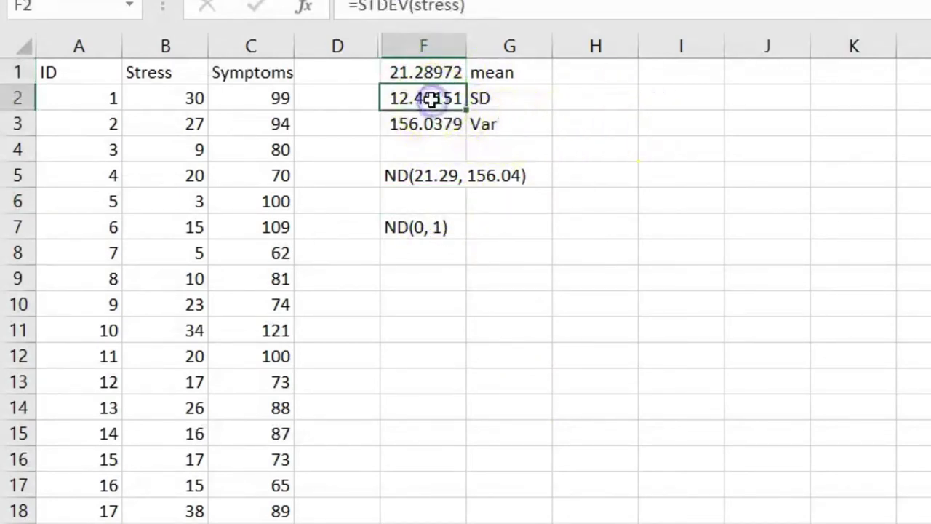
{"action": "left_click", "coordinate": [426, 228]}
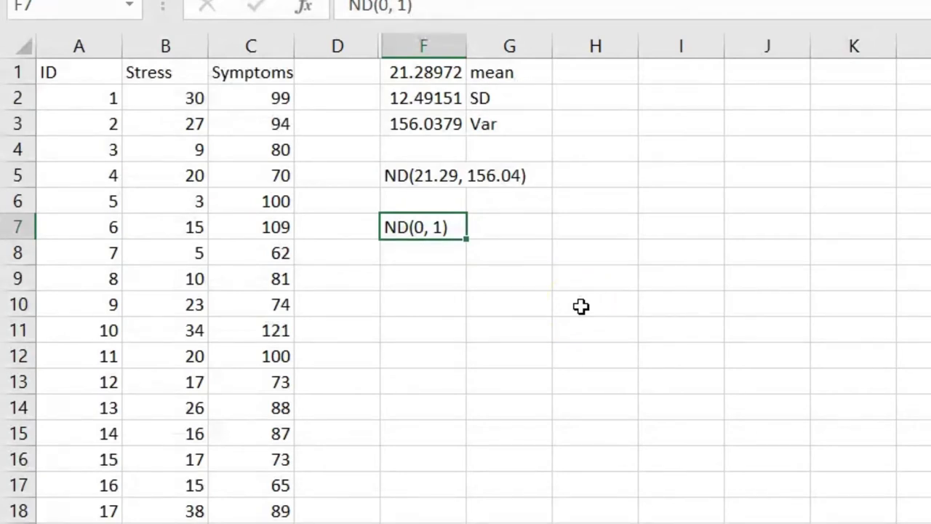
Step: Enter =(B2-AVERAGE(stress))/STDEV(stress) in H2 as a manual z-score check, giving 0.697296
{"action": "left_click", "coordinate": [586, 94]}
{"action": "type", "text": "="}
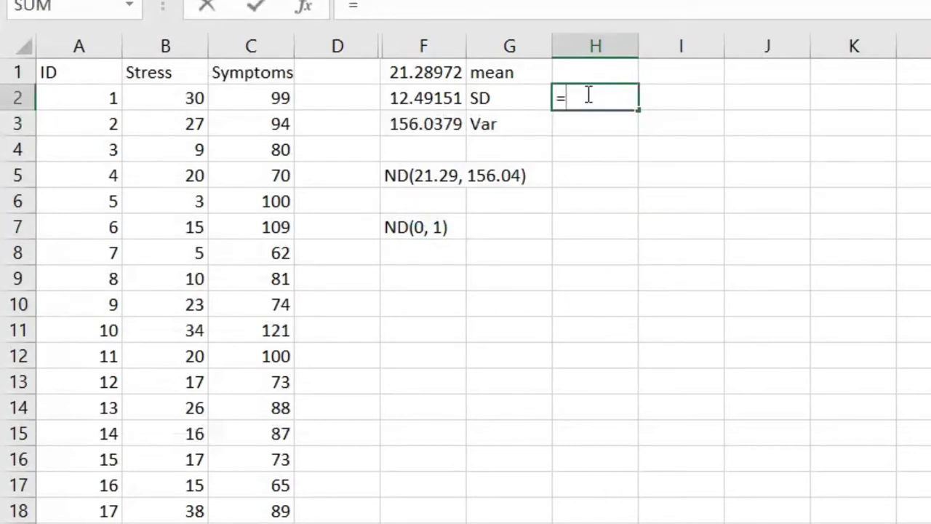
{"action": "type", "text": "("}
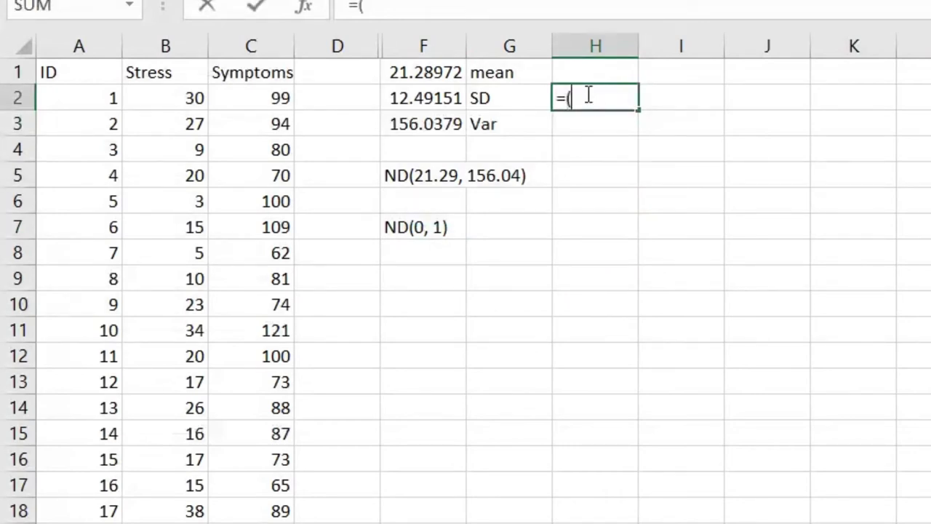
{"action": "left_click", "coordinate": [184, 98]}
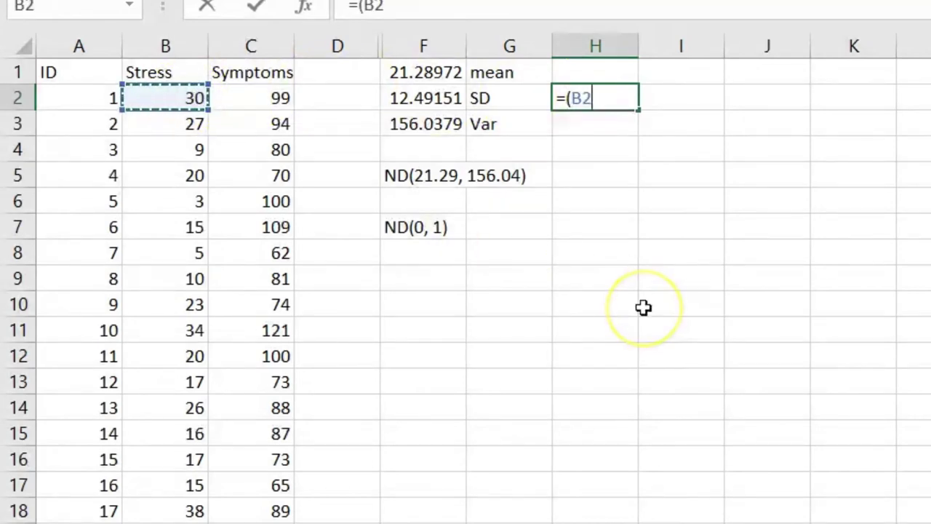
{"action": "type", "text": "-"}
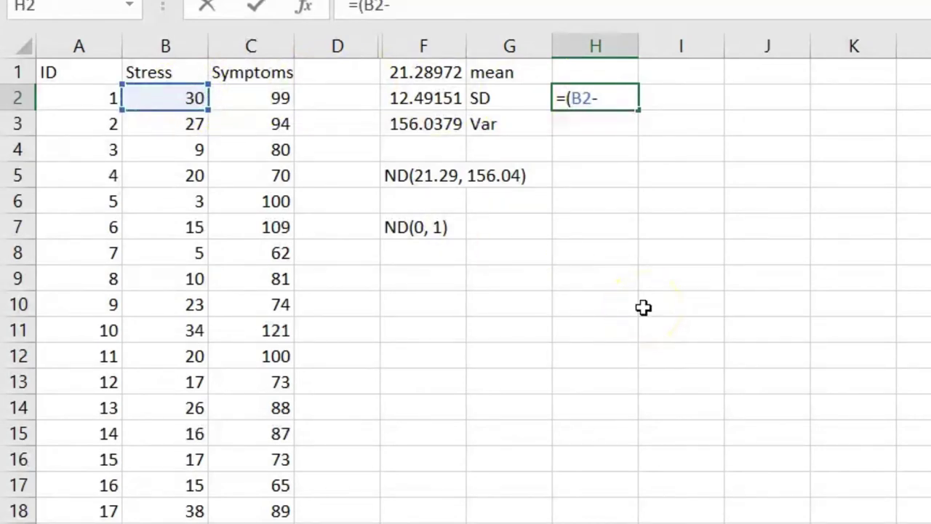
{"action": "type", "text": "average(m"}
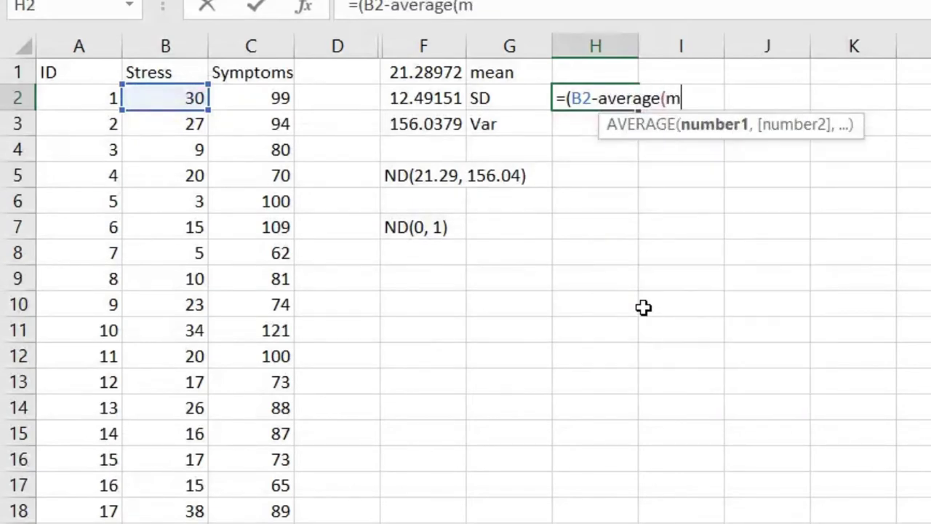
{"action": "key", "text": "BackSpace"}
{"action": "type", "text": "stress))"}
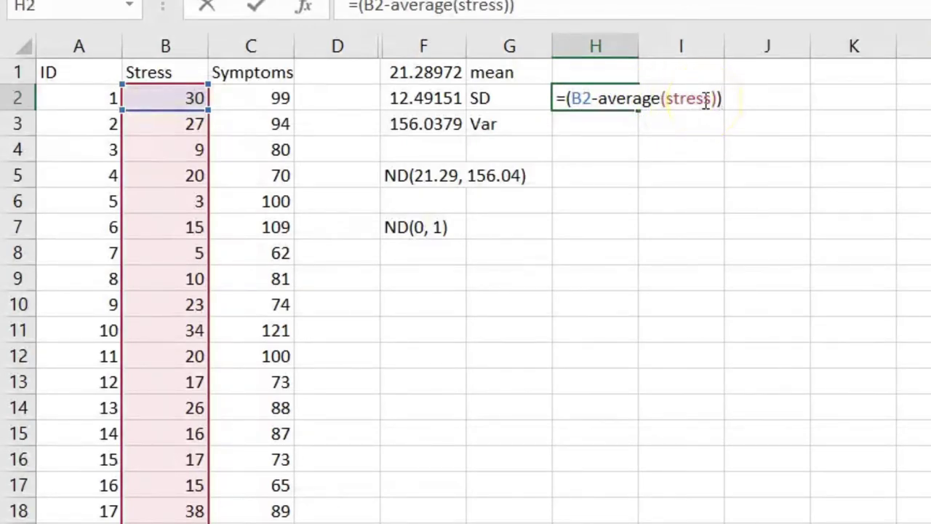
{"action": "left_click", "coordinate": [580, 98]}
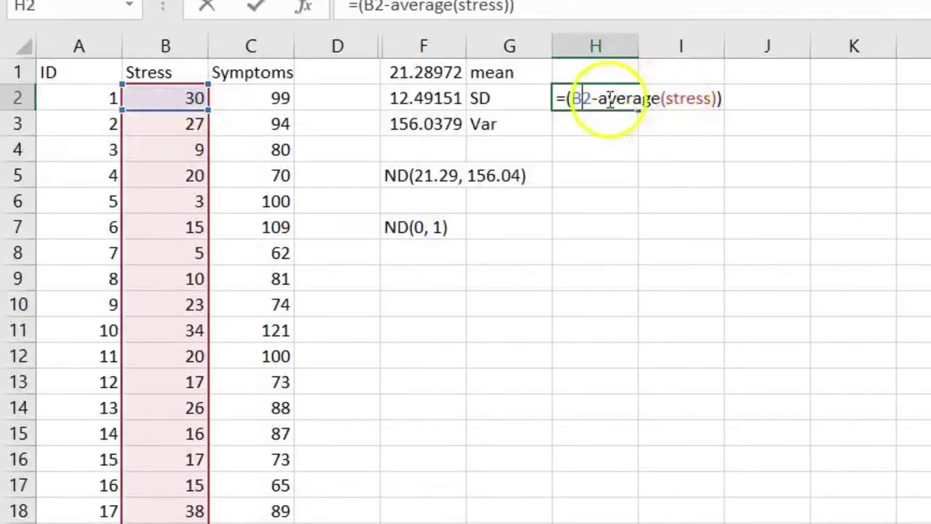
{"action": "left_click", "coordinate": [591, 15]}
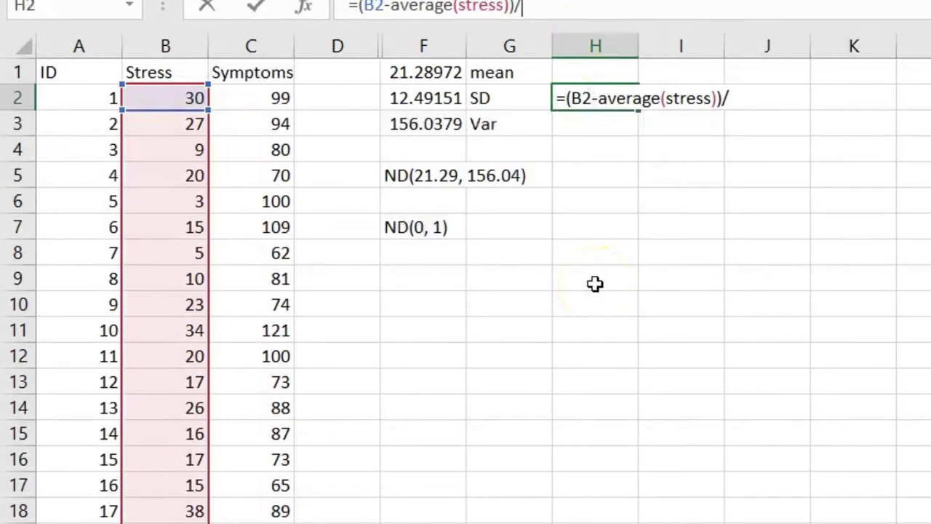
{"action": "type", "text": "stdev"}
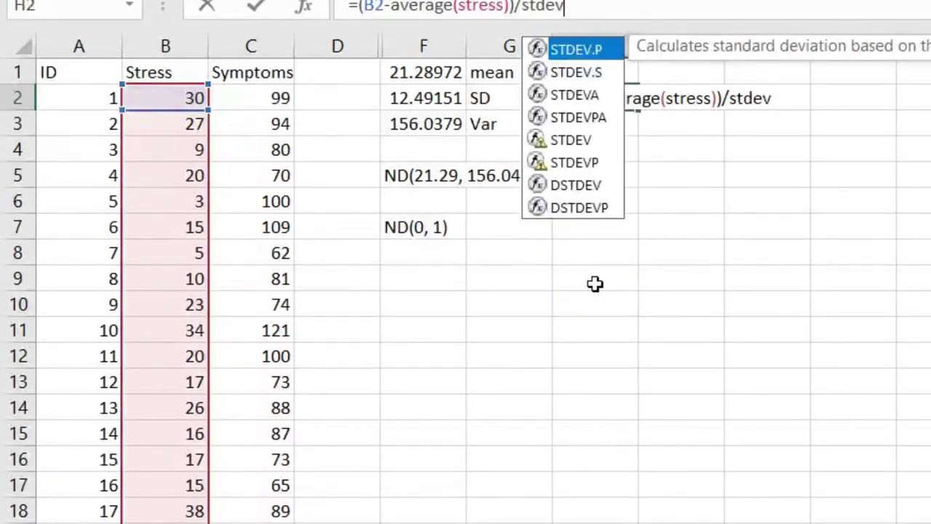
{"action": "type", "text": "(stress)"}
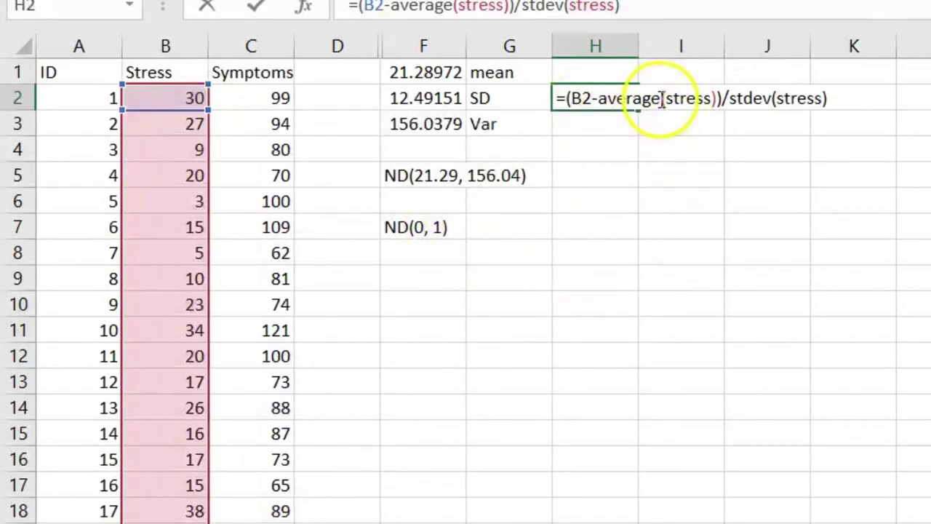
{"action": "key", "text": "Return"}
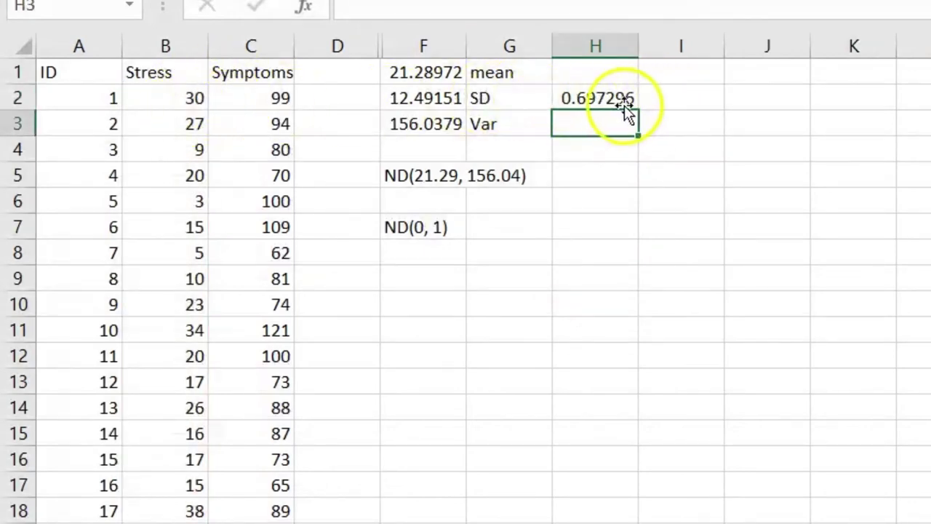
{"action": "left_click", "coordinate": [345, 97]}
Step: Enter =STANDARDIZE(B2, AVERAGE(stress), STDEV(stress)) in D2 and delete the manual check in H2
{"action": "type", "text": "="}
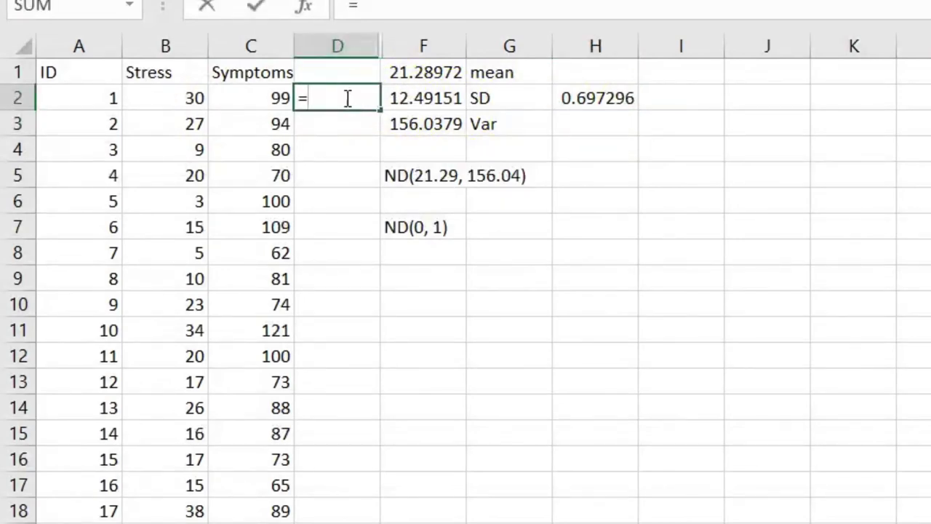
{"action": "type", "text": "standard"}
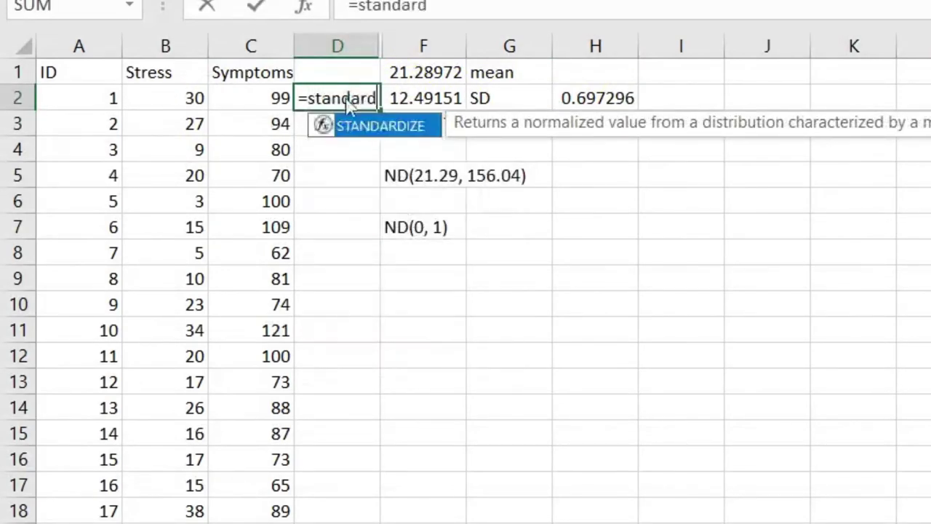
{"action": "type", "text": "ize("}
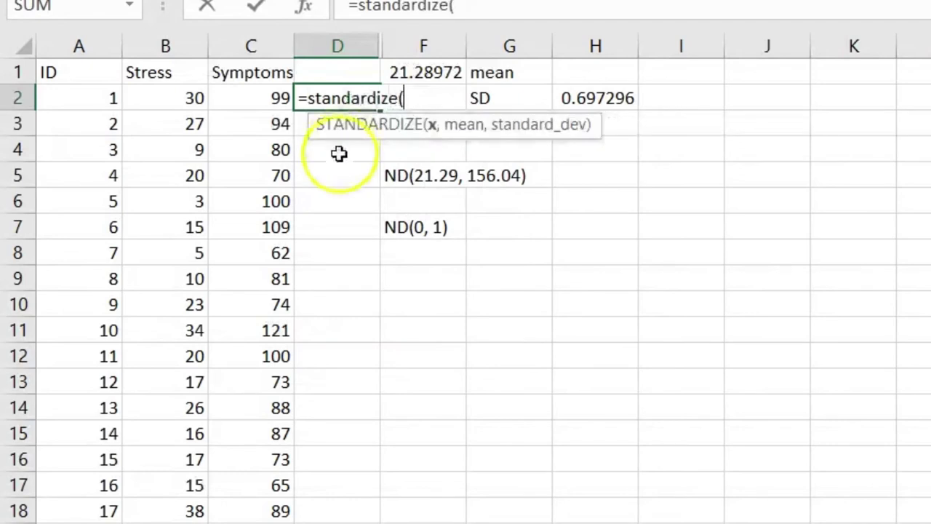
{"action": "left_click", "coordinate": [190, 97]}
{"action": "type", "text": ","}
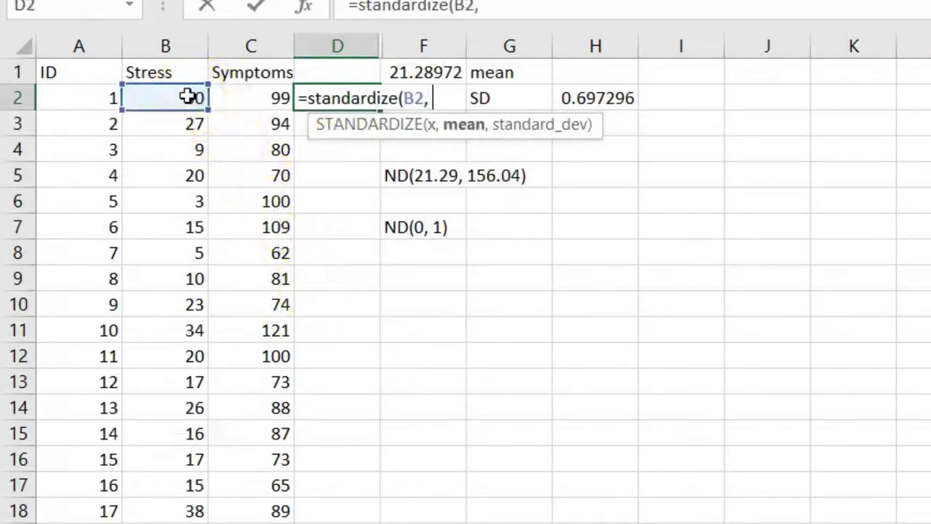
{"action": "type", "text": " average("}
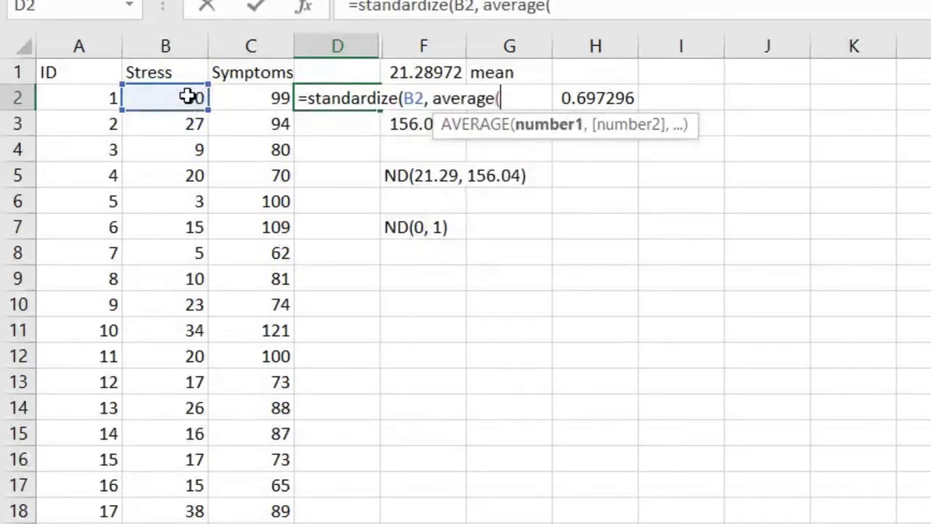
{"action": "type", "text": "stress"}
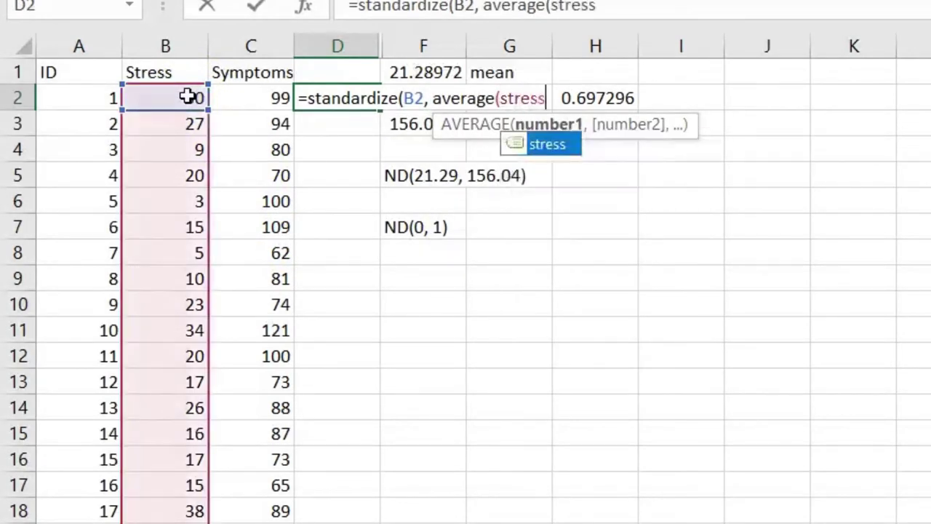
{"action": "type", "text": "), std"}
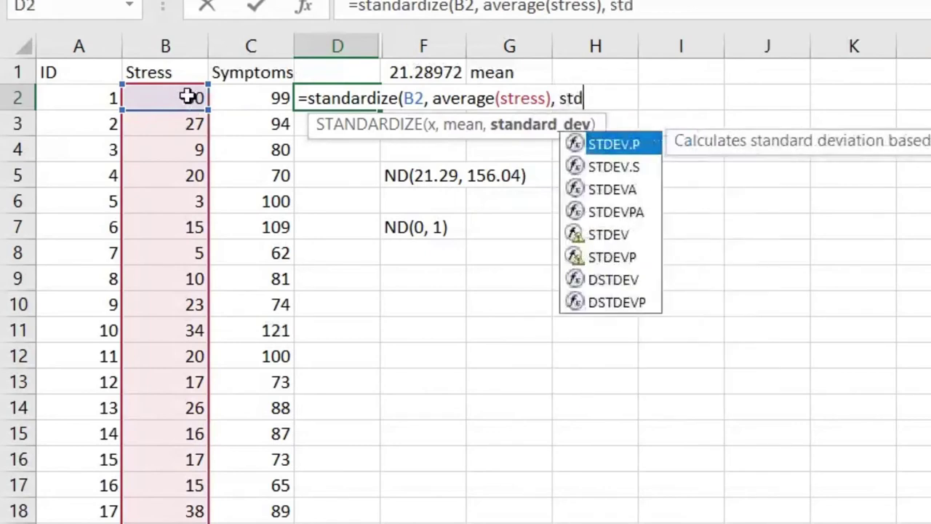
{"action": "type", "text": "ev(stress"}
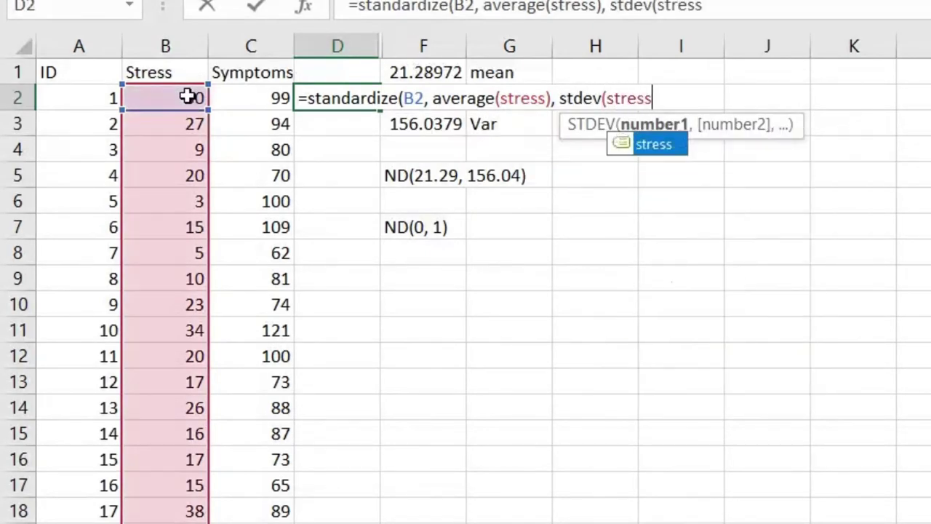
{"action": "type", "text": "))"}
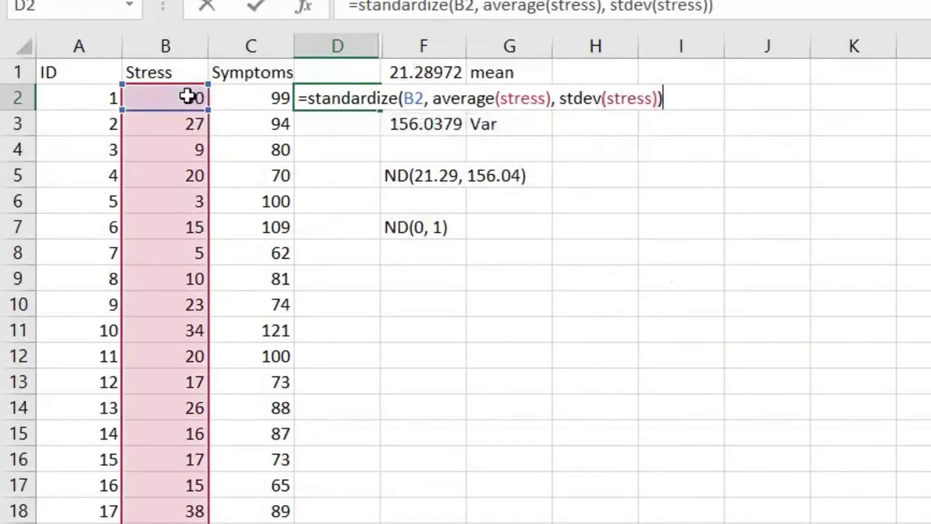
{"action": "key", "text": "Return"}
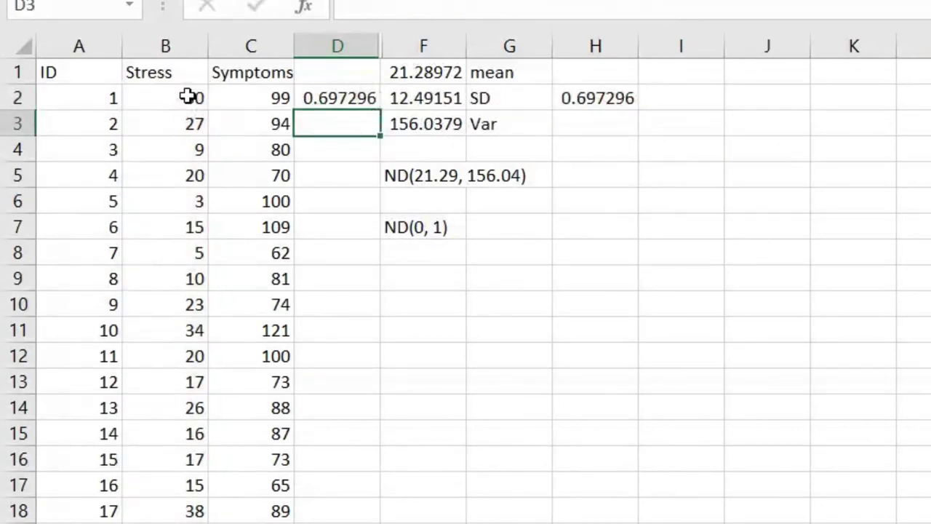
{"action": "left_click", "coordinate": [596, 97]}
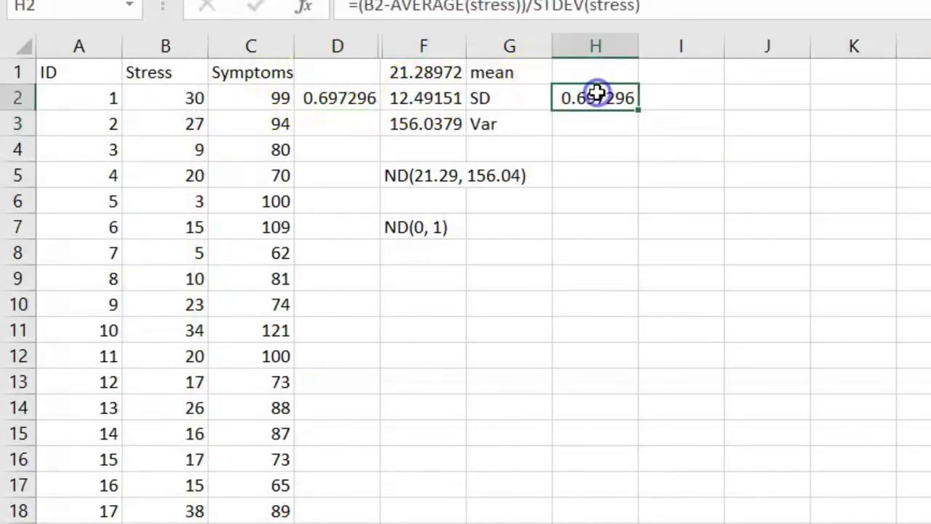
{"action": "key", "text": "Delete"}
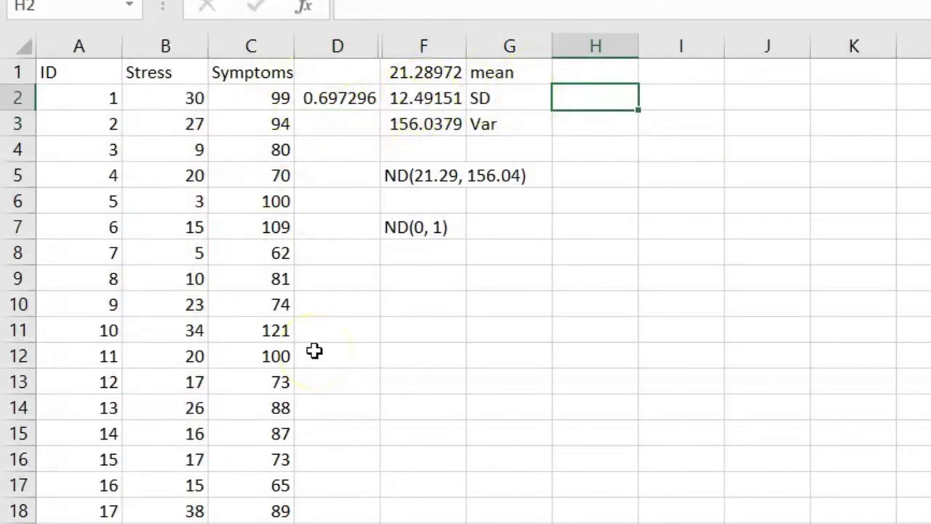
{"action": "left_click", "coordinate": [351, 90]}
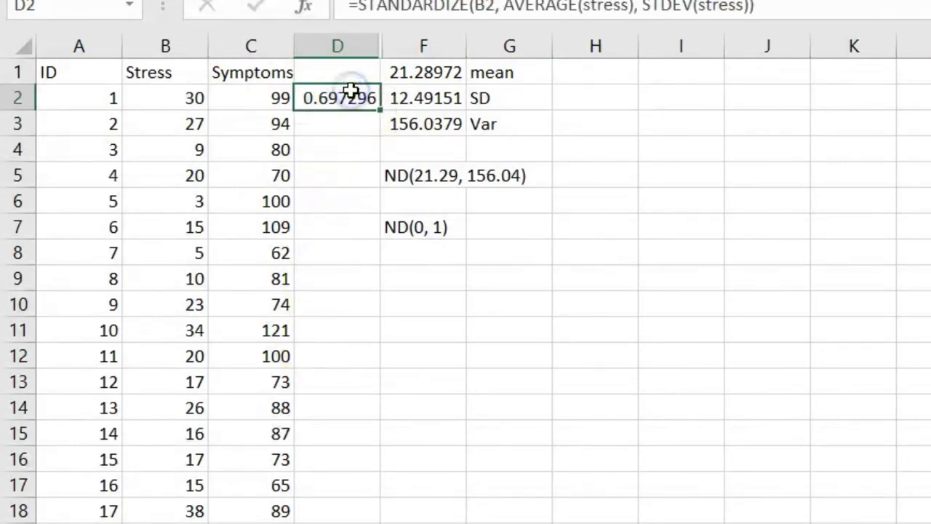
Step: Copy D2's STANDARDIZE formula down column D via the fill handle to the last stress row
{"action": "left_click_drag", "start_coordinate": [378, 110], "coordinate": [342, 521]}
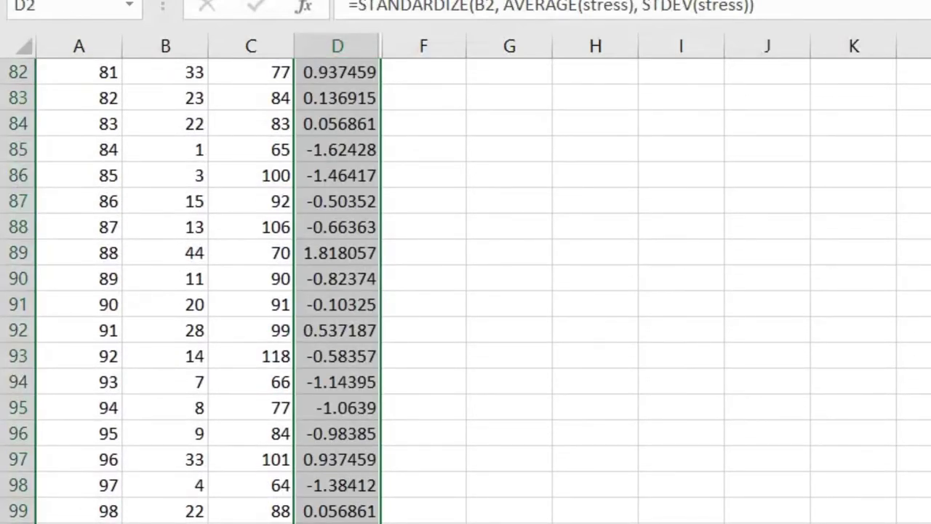
{"action": "scroll", "coordinate": [917, 305], "scroll_direction": "up", "scroll_amount": 20}
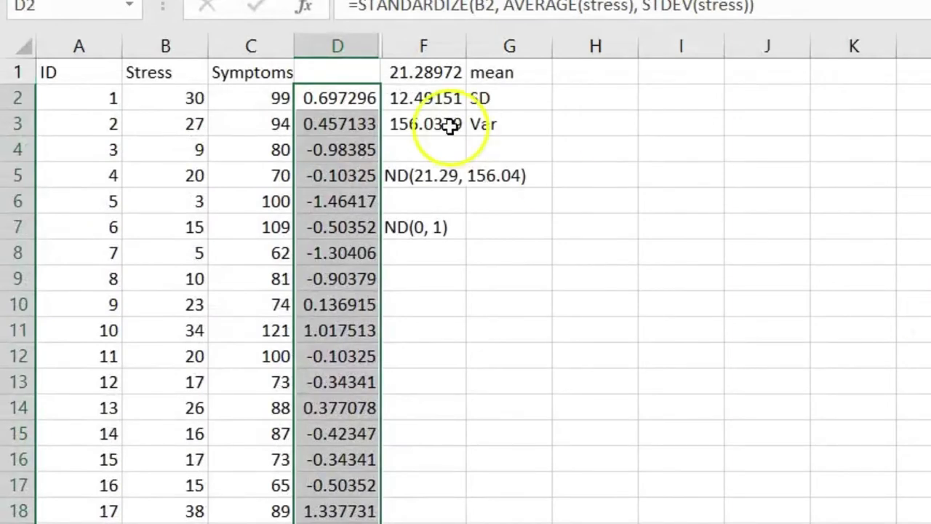
{"action": "left_click", "coordinate": [339, 98]}
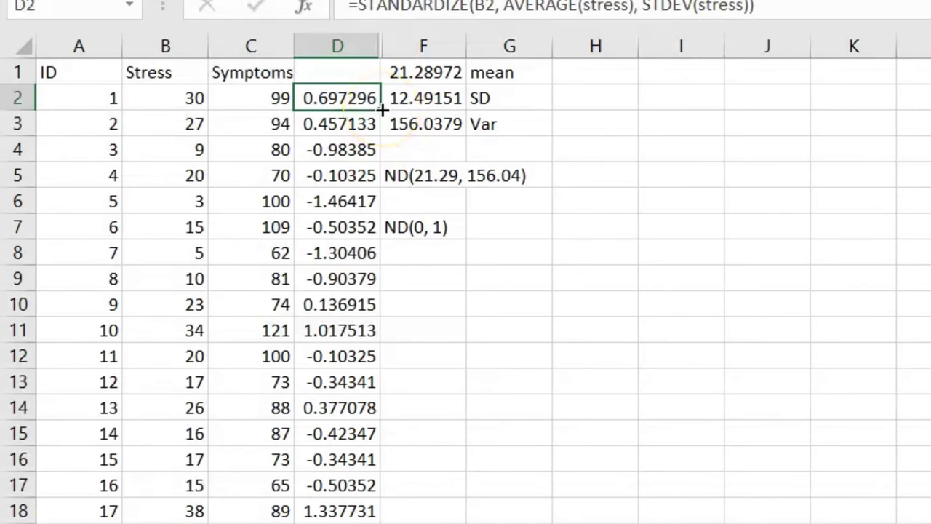
{"action": "mouse_move", "coordinate": [383, 109]}
{"action": "left_mouse_down"}
{"action": "mouse_move", "coordinate": [376, 202]}
{"action": "mouse_move", "coordinate": [399, 137]}
{"action": "mouse_move", "coordinate": [368, 121]}
{"action": "mouse_move", "coordinate": [373, 113]}
{"action": "left_mouse_up"}
{"action": "double_click", "coordinate": [378, 110]}
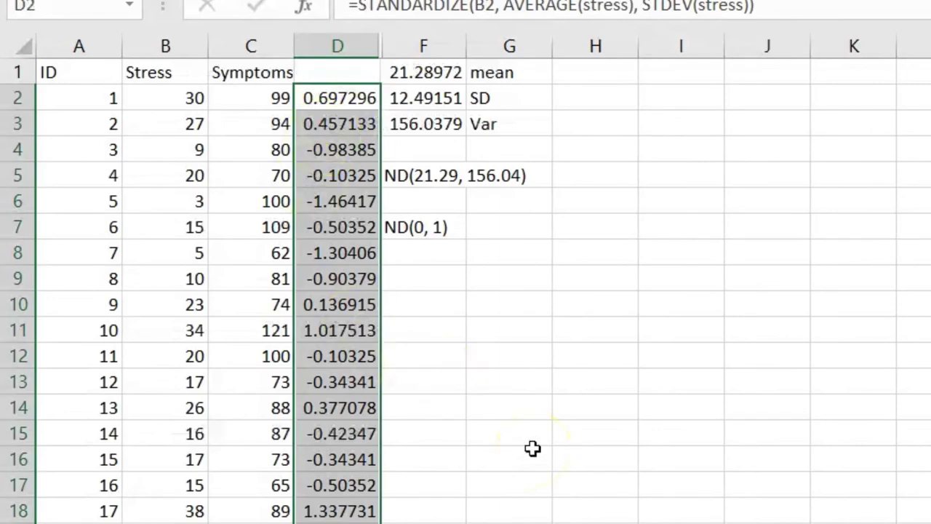
{"action": "left_click", "coordinate": [447, 278]}
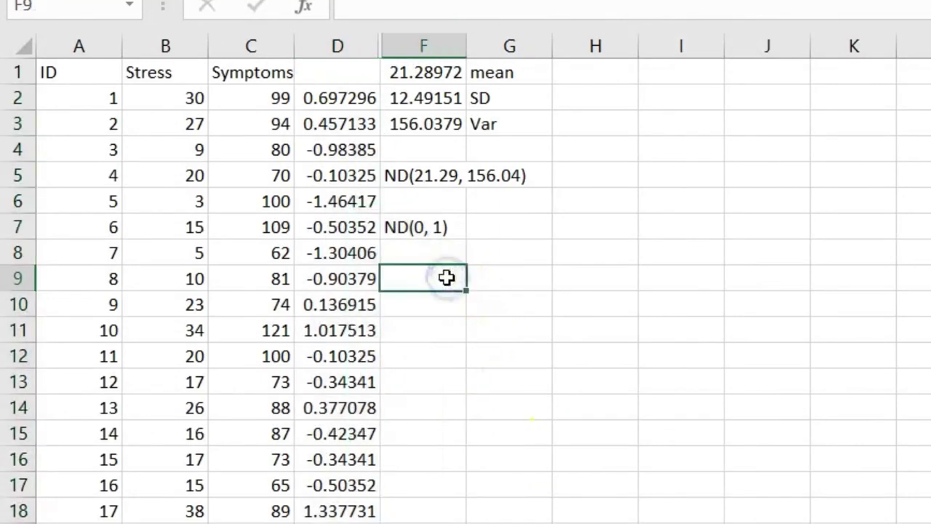
Step: Name the z-score values in column D, from D2 down, as the range zscores
{"action": "left_click_drag", "start_coordinate": [339, 98], "coordinate": [339, 522]}
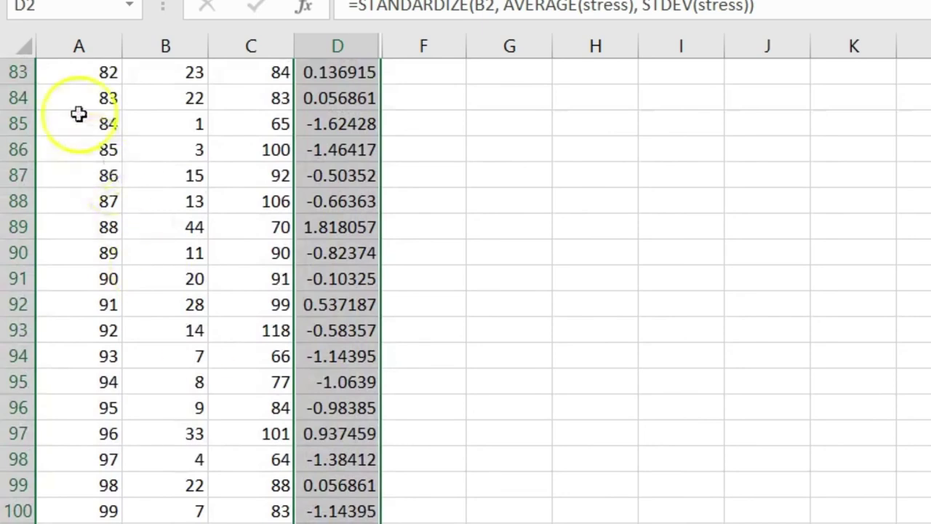
{"action": "left_click", "coordinate": [70, 6]}
{"action": "type", "text": "zscores"}
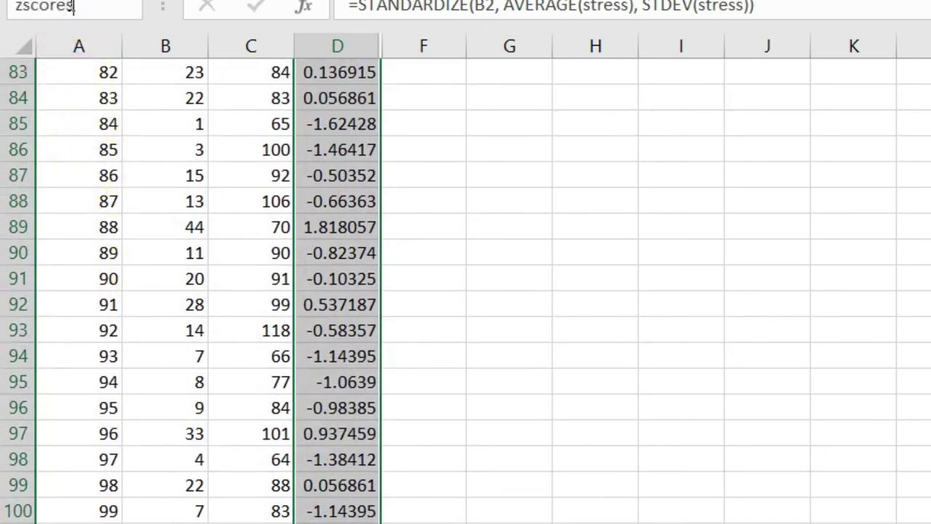
{"action": "key", "text": "Return"}
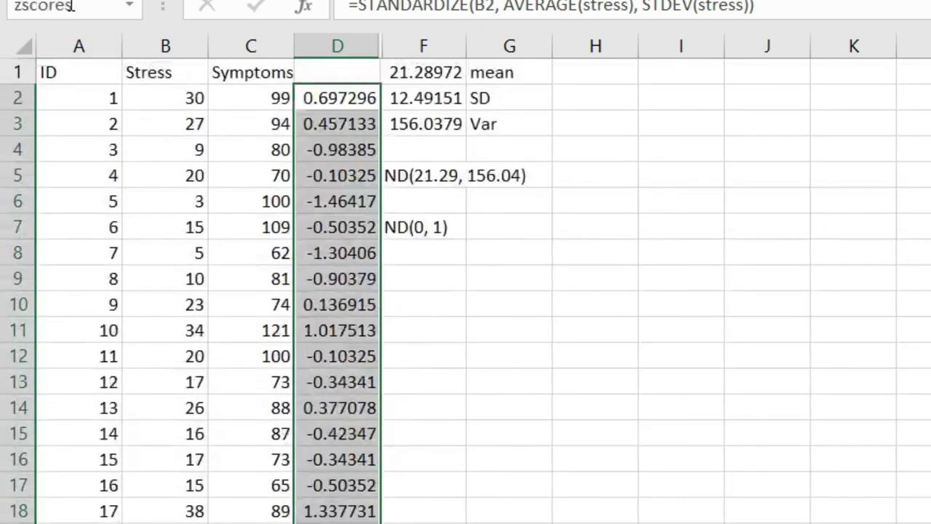
Step: Enter =AVERAGE(zscores) in F9, which returns -5.18796E-17
{"action": "left_click", "coordinate": [449, 279]}
{"action": "type", "text": "="}
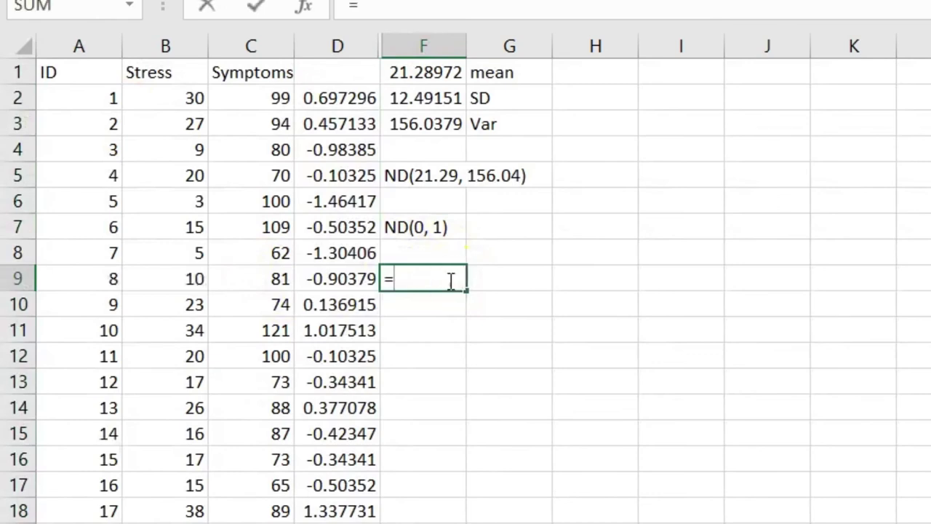
{"action": "type", "text": "average(a"}
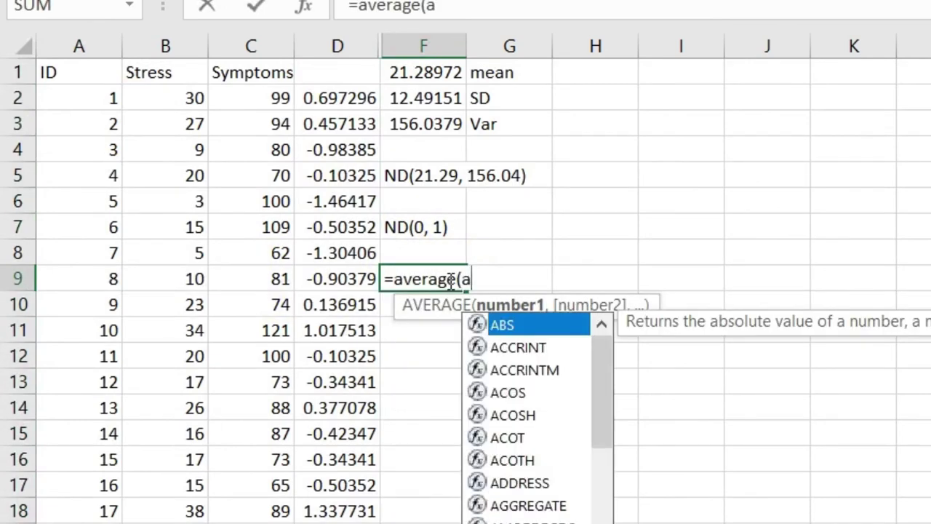
{"action": "key", "text": "BackSpace"}
{"action": "type", "text": "zscores"}
{"action": "key", "text": "Tab"}
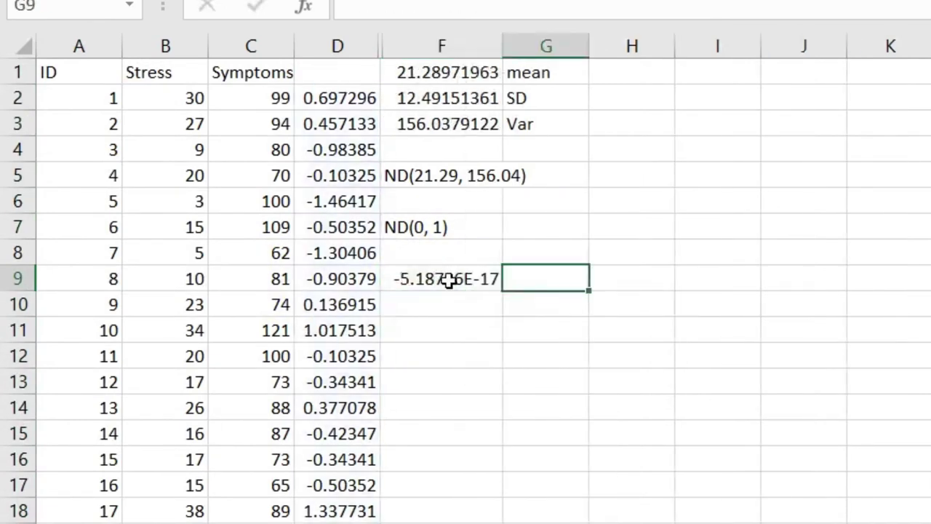
{"action": "left_click", "coordinate": [474, 278]}
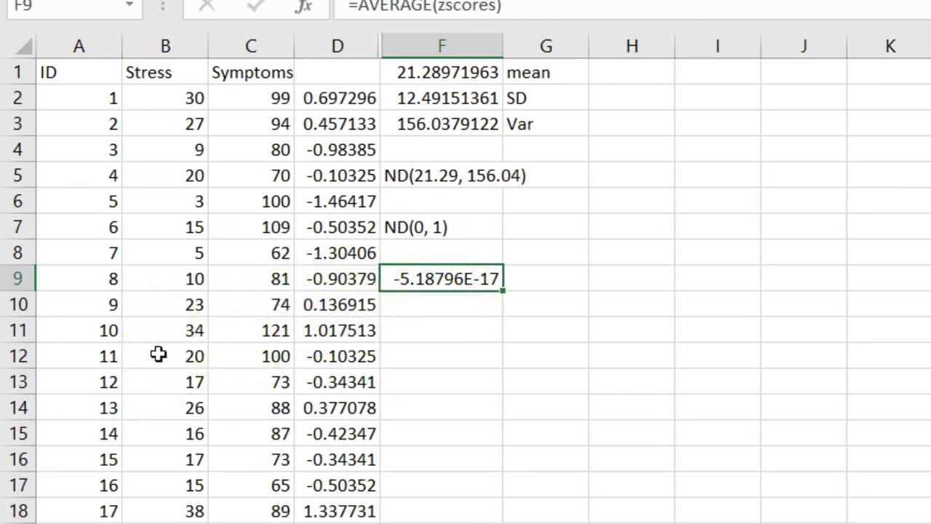
{"action": "key", "text": "Return"}
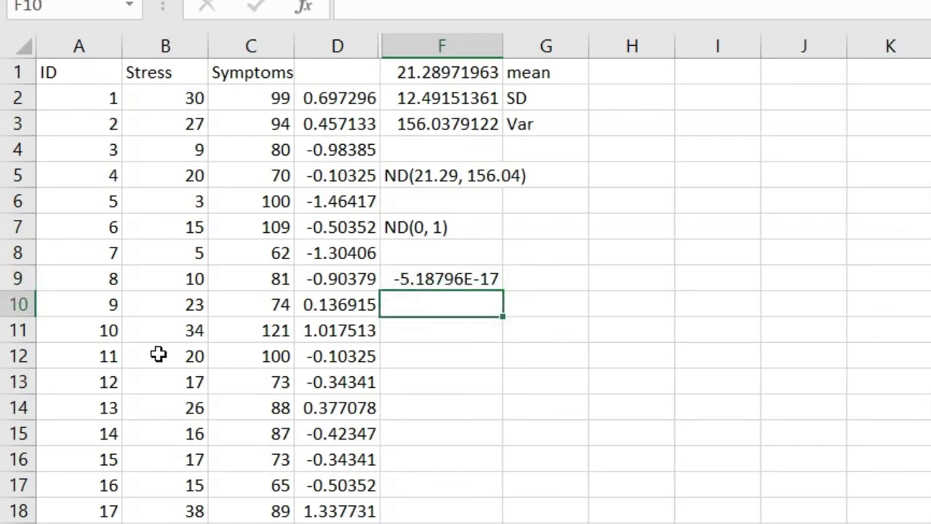
Step: Label the z-score mean by typing mean in G9
{"action": "key", "text": "Up"}
{"action": "key", "text": "Right"}
{"action": "type", "text": "mean"}
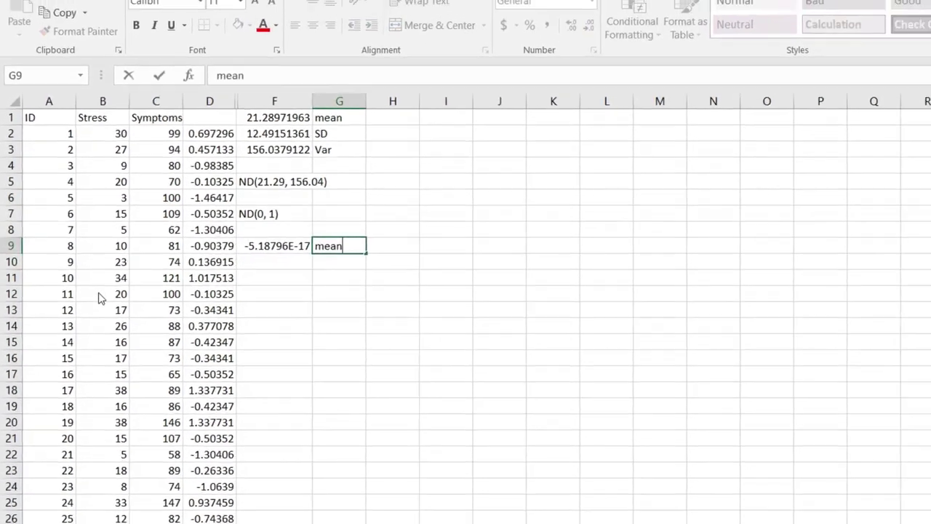
{"action": "key", "text": "Return"}
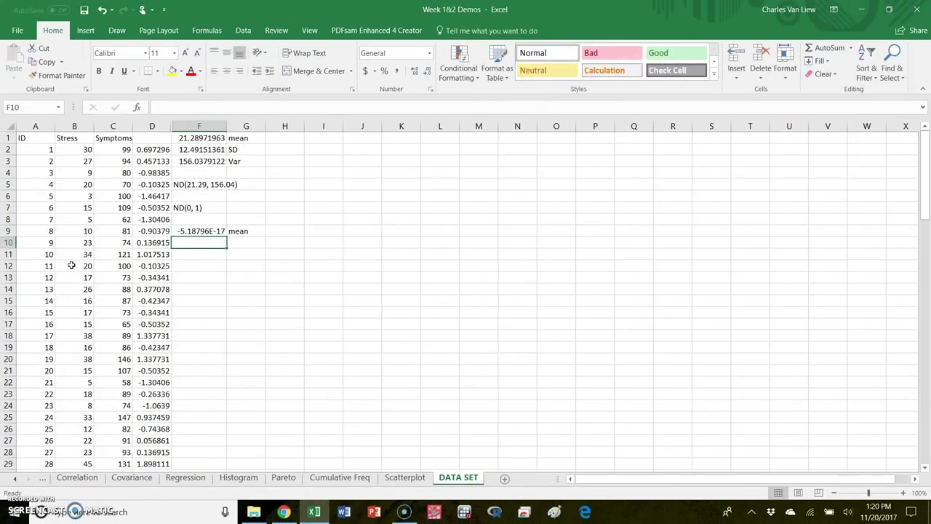
Step: Format F9 as Number with three decimals so it shows 0.000, and autofit column F
{"action": "key", "text": "Up"}
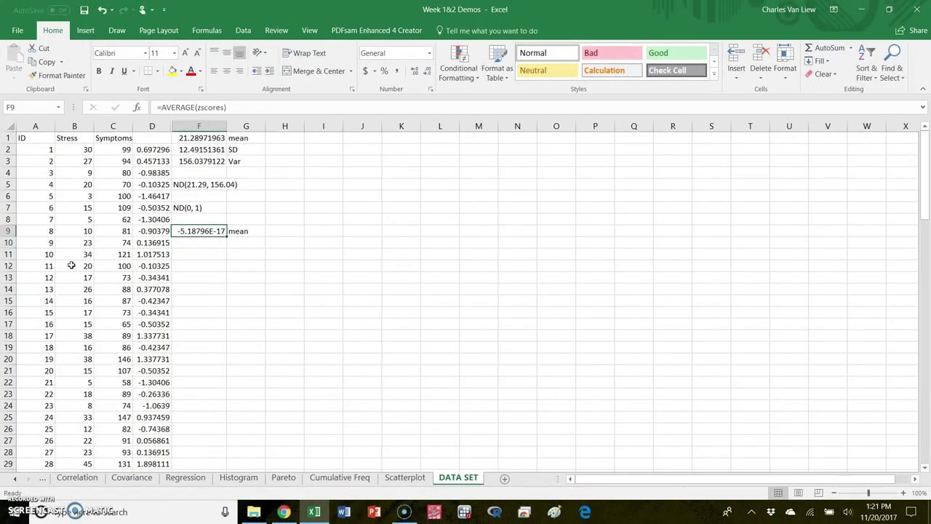
{"action": "left_click", "coordinate": [429, 56]}
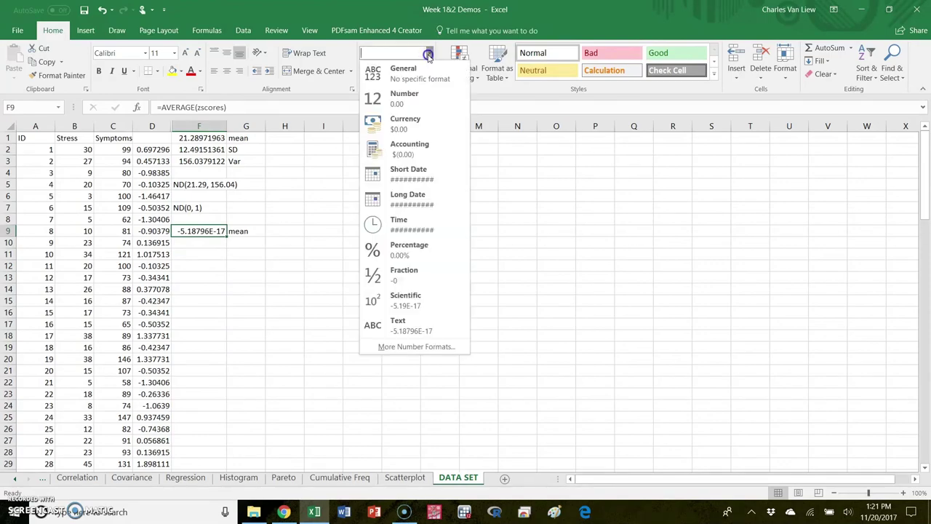
{"action": "left_click", "coordinate": [411, 92]}
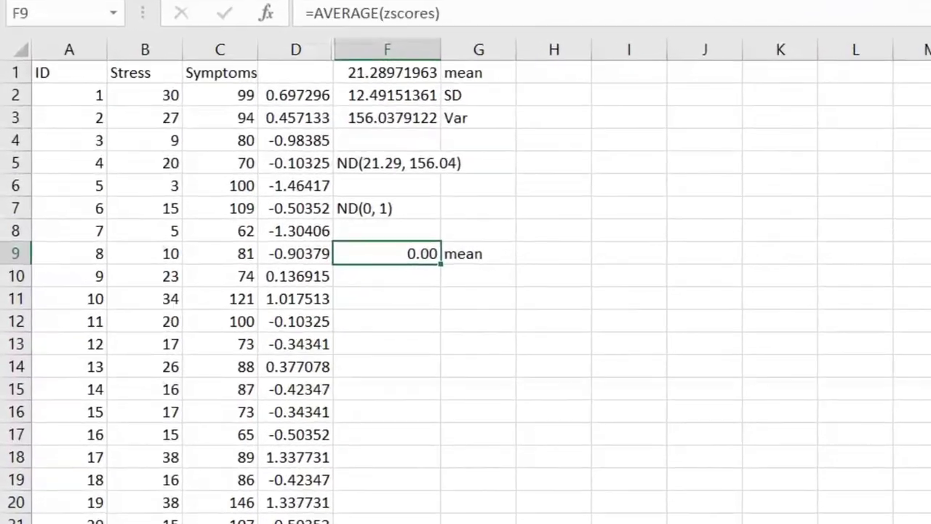
{"action": "left_click", "coordinate": [590, 18]}
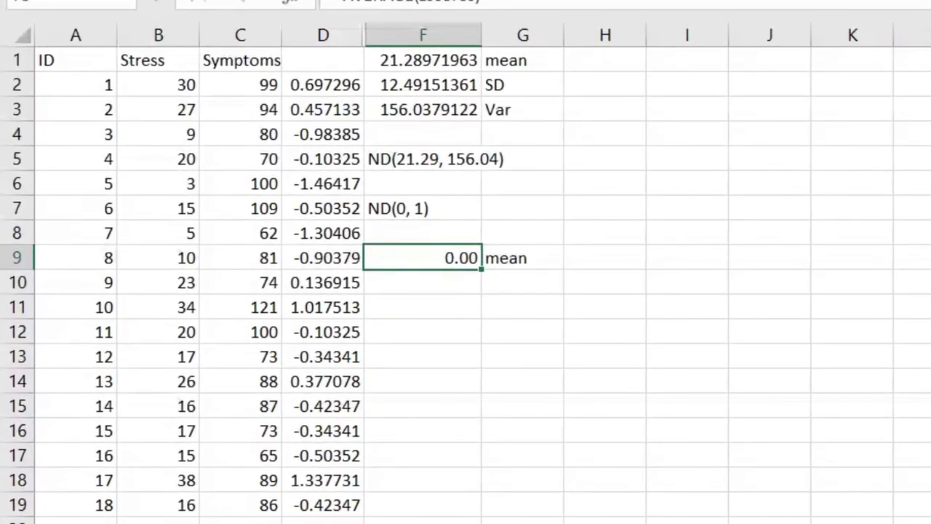
{"action": "key", "text": "alt+h"}
{"action": "key", "text": "0"}
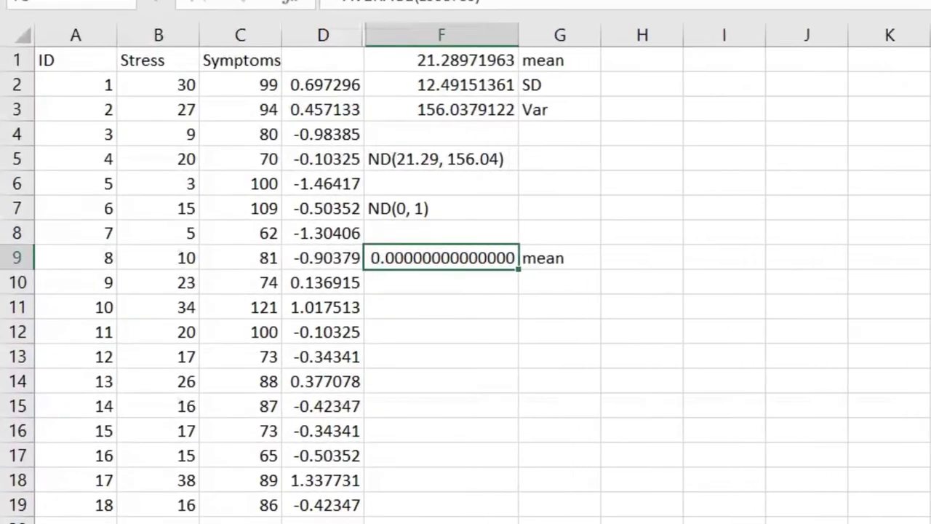
{"action": "key", "text": "alt+h"}
{"action": "key", "text": "0"}
{"action": "key", "text": "alt+h"}
{"action": "key", "text": "0"}
{"action": "key", "text": "alt+h"}
{"action": "key", "text": "0"}
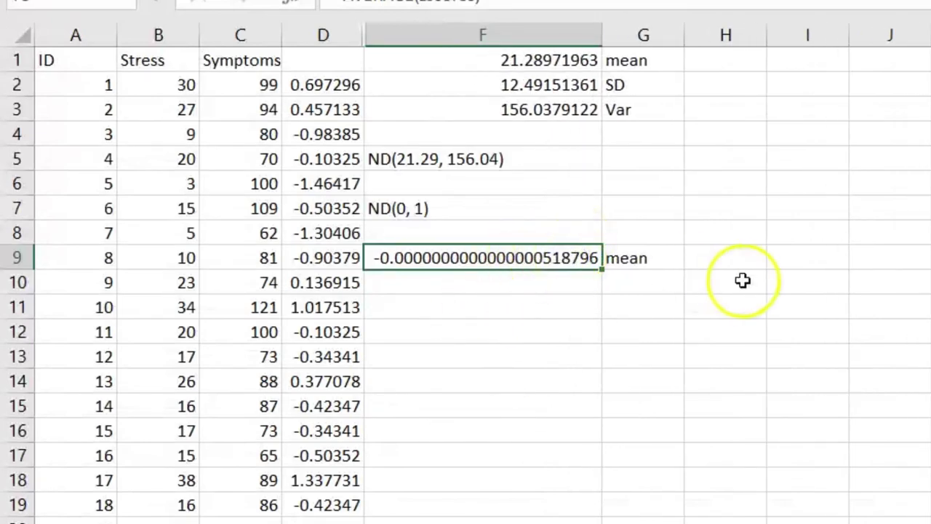
{"action": "key", "text": "alt+h"}
{"action": "key", "text": "9"}
{"action": "key", "text": "alt+h"}
{"action": "key", "text": "9"}
{"action": "key", "text": "alt+h"}
{"action": "key", "text": "9"}
{"action": "key", "text": "alt+h"}
{"action": "key", "text": "9"}
{"action": "key", "text": "alt+h"}
{"action": "key", "text": "9"}
{"action": "key", "text": "alt+h"}
{"action": "key", "text": "9"}
{"action": "key", "text": "alt+h"}
{"action": "key", "text": "9"}
{"action": "key", "text": "alt+h"}
{"action": "key", "text": "9"}
{"action": "key", "text": "alt+h"}
{"action": "key", "text": "9"}
{"action": "key", "text": "alt+h"}
{"action": "key", "text": "9"}
{"action": "key", "text": "alt+h"}
{"action": "key", "text": "9"}
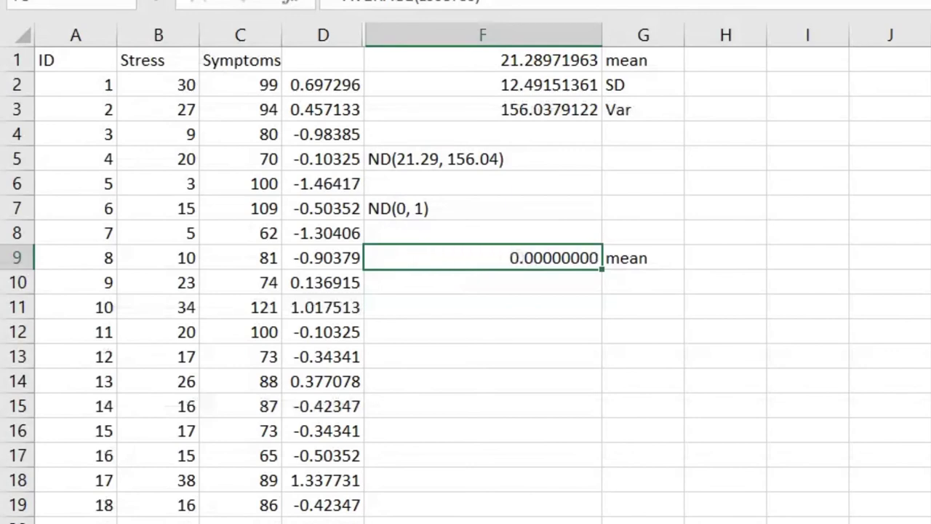
{"action": "key", "text": "alt+h"}
{"action": "key", "text": "9"}
{"action": "key", "text": "alt+h"}
{"action": "key", "text": "9"}
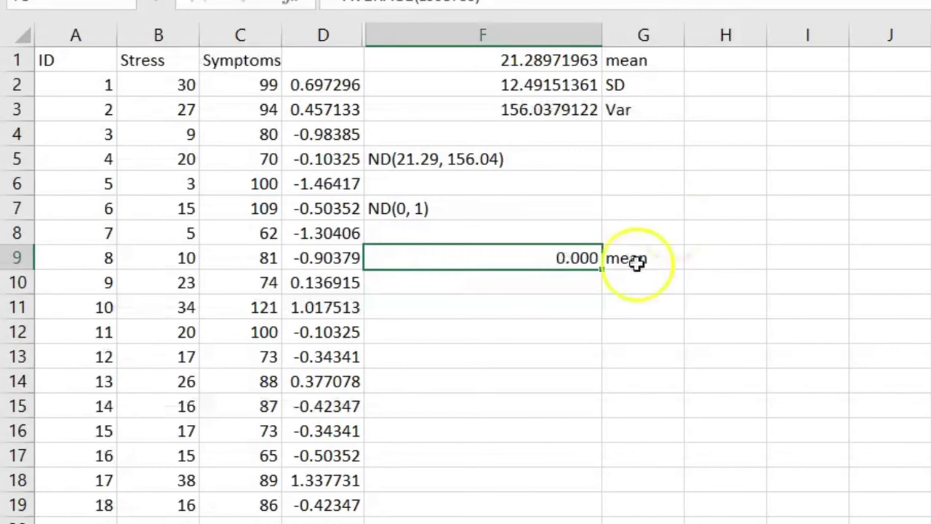
{"action": "double_click", "coordinate": [603, 36]}
Step: Enter =STDEV(zscores) in F10, which shows 1, and type the label SD in G10
{"action": "left_click", "coordinate": [469, 283]}
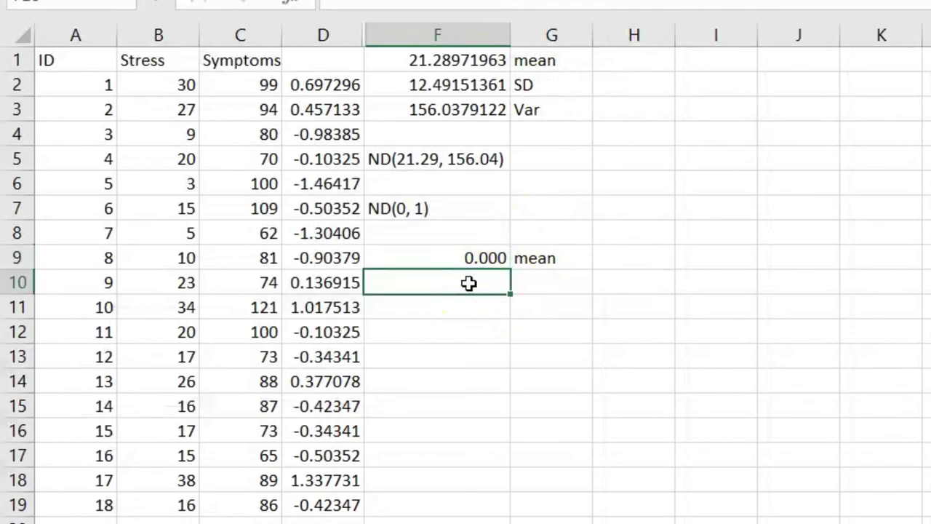
{"action": "type", "text": "=stdev(zsco"}
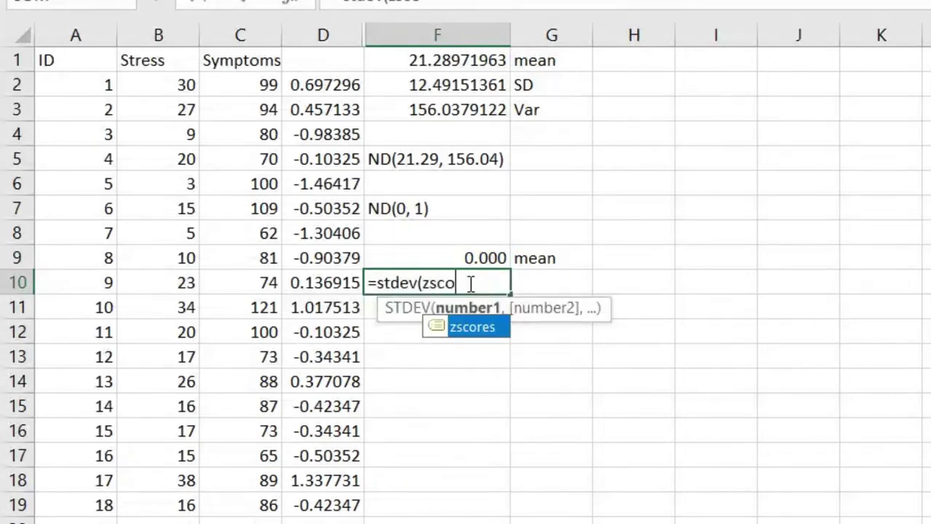
{"action": "key", "text": "Tab"}
{"action": "key", "text": "Tab"}
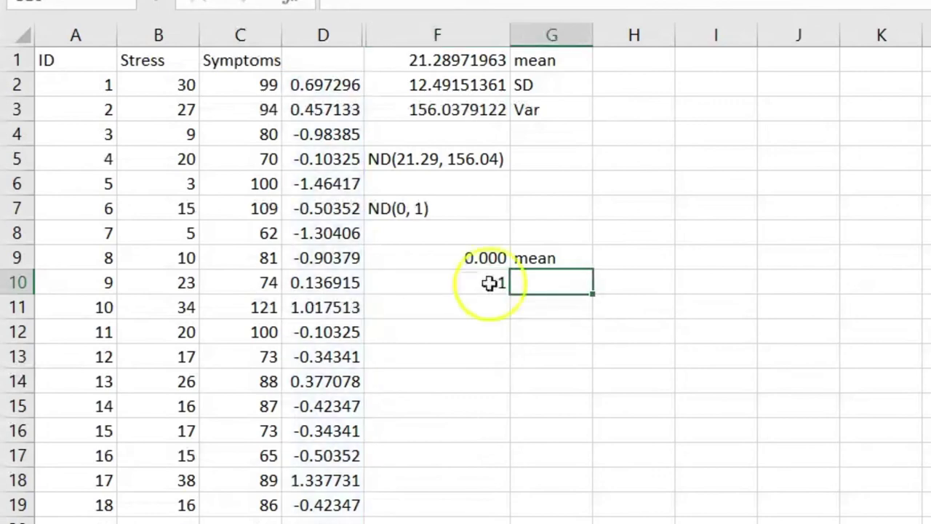
{"action": "type", "text": "SD"}
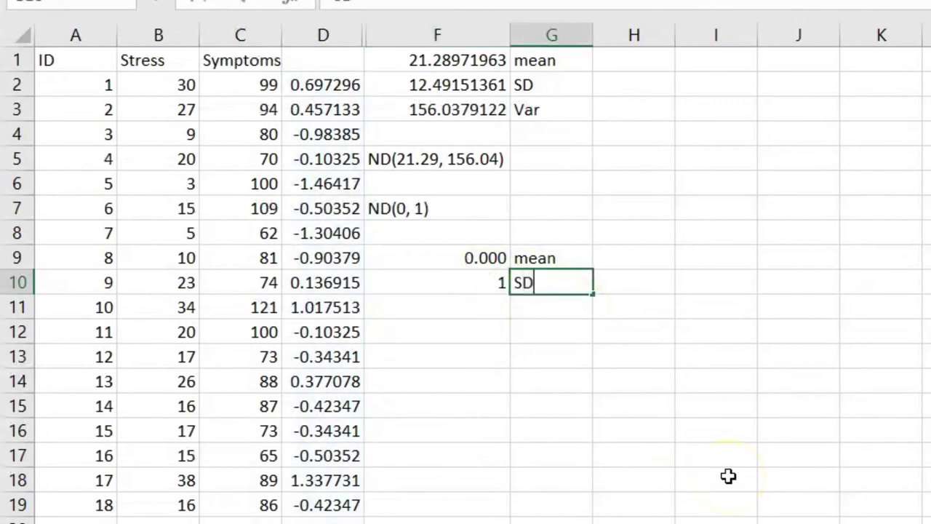
{"action": "key", "text": "Tab"}
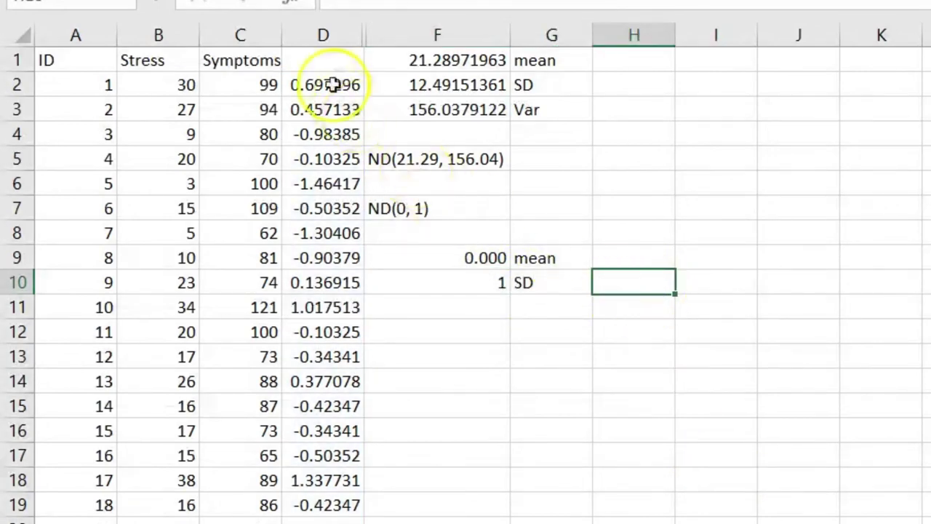
{"action": "left_click", "coordinate": [467, 65]}
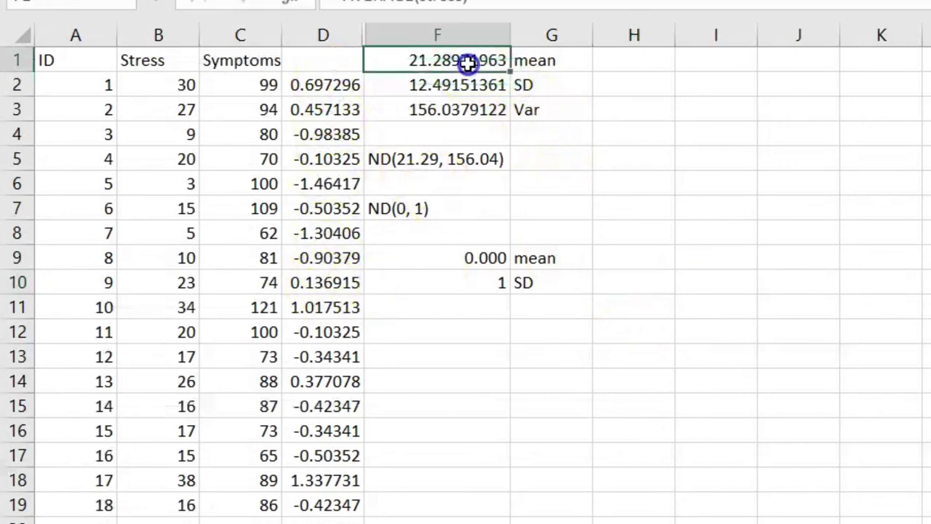
{"action": "left_click", "coordinate": [472, 90], "text": "ctrl"}
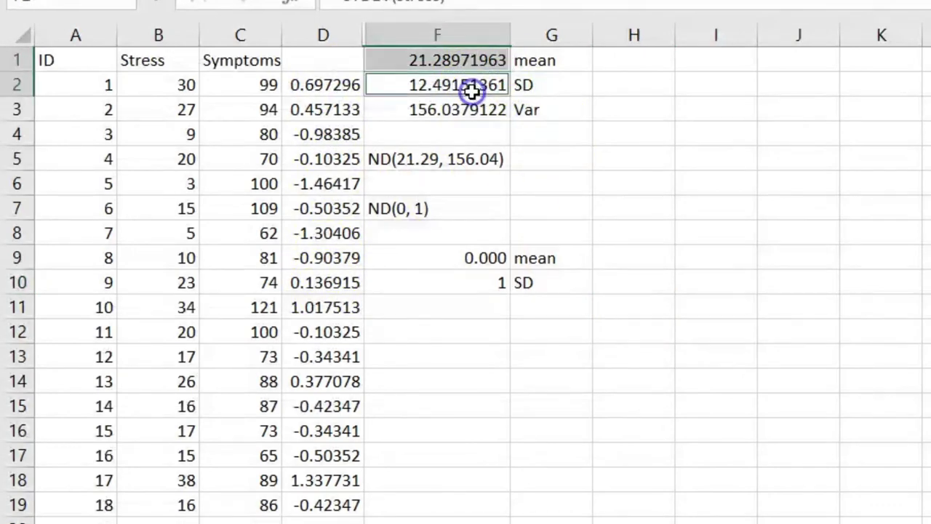
{"action": "left_click", "coordinate": [487, 258]}
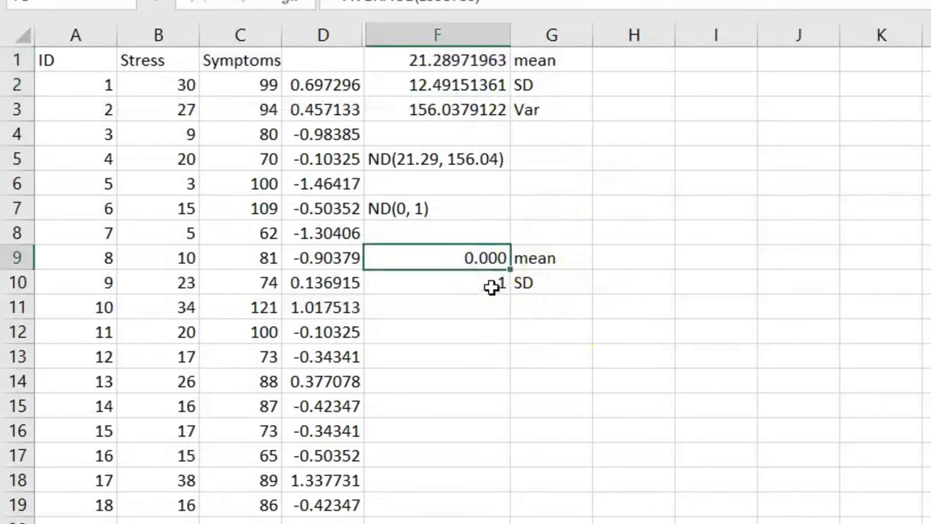
{"action": "left_click", "coordinate": [491, 286], "text": "ctrl"}
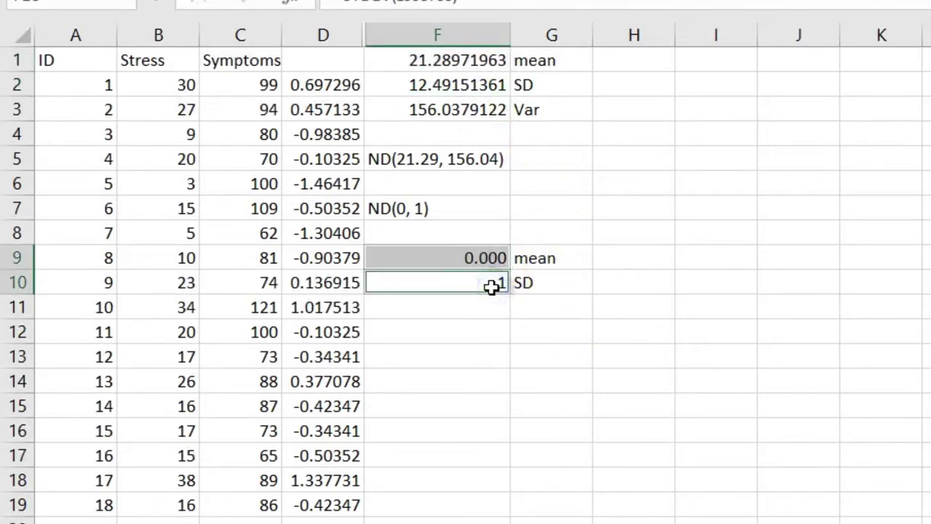